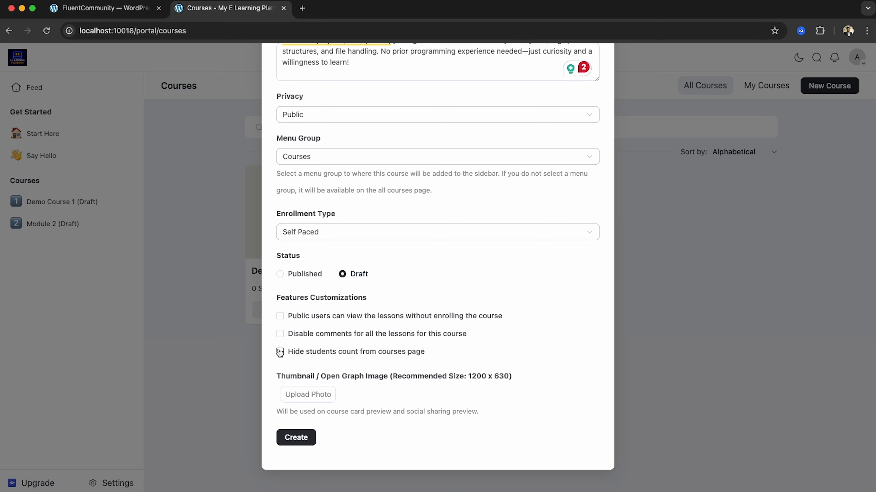
Create the course with the students count hidden from the courses page and Thumbnail.png as its thumbnail image.
{"action": "left_click", "coordinate": [280, 351]}
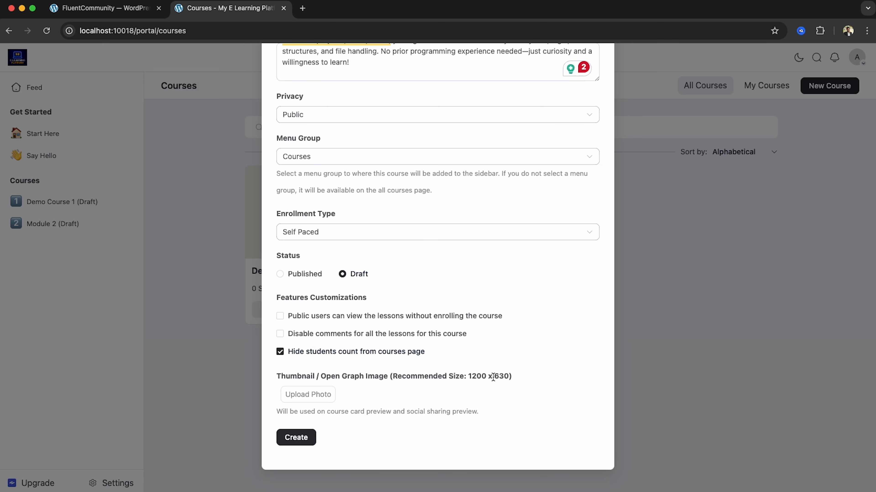
{"action": "left_click", "coordinate": [321, 395]}
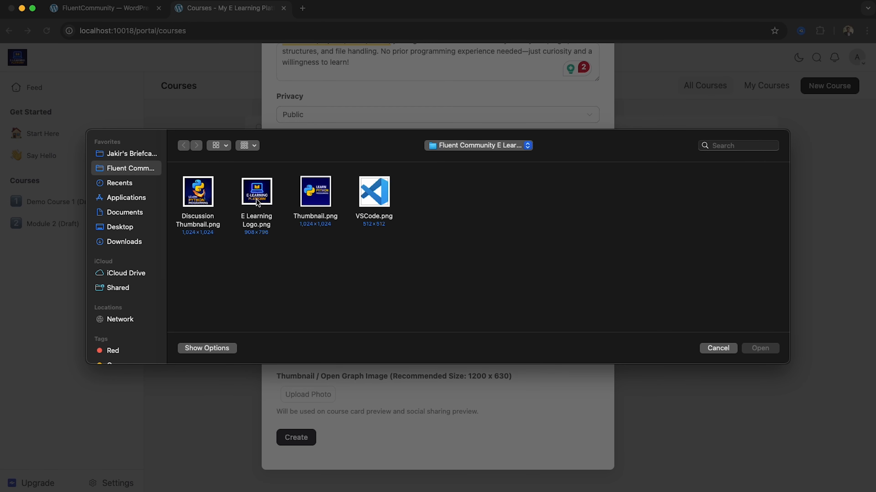
{"action": "left_click", "coordinate": [312, 196]}
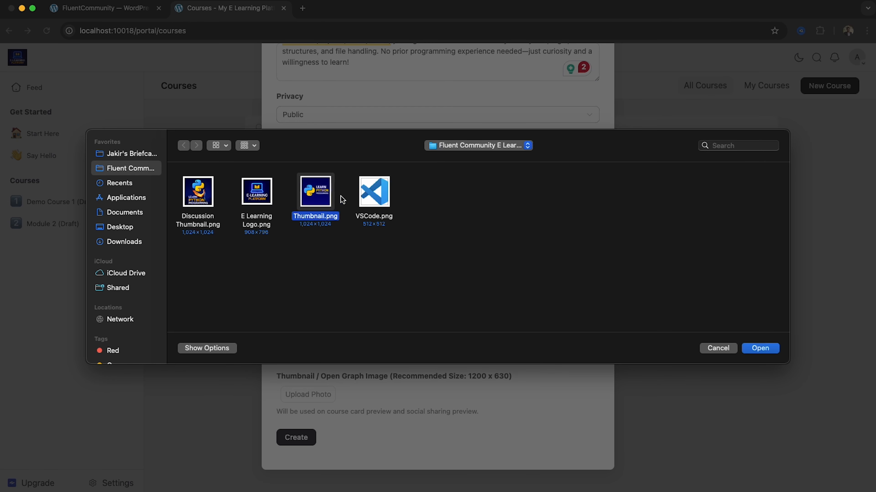
{"action": "left_click", "coordinate": [760, 349]}
{"action": "scroll", "coordinate": [451, 440], "scroll_direction": "down", "scroll_amount": 2}
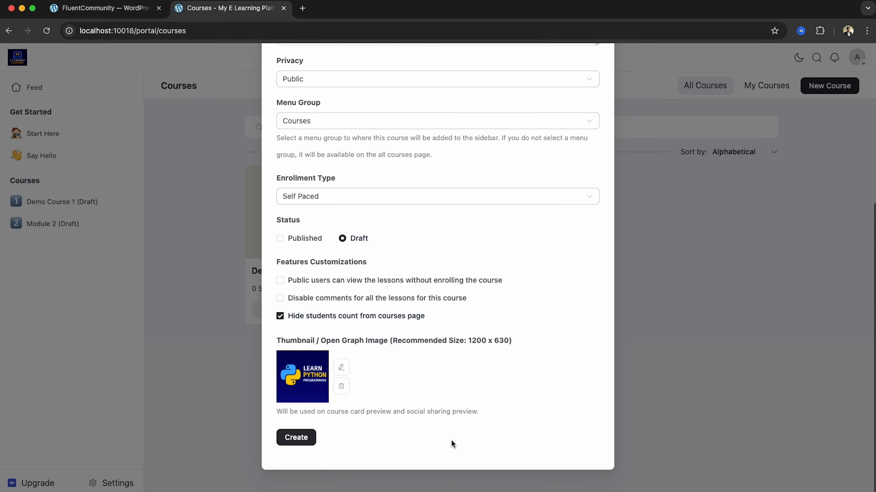
{"action": "left_click", "coordinate": [293, 444]}
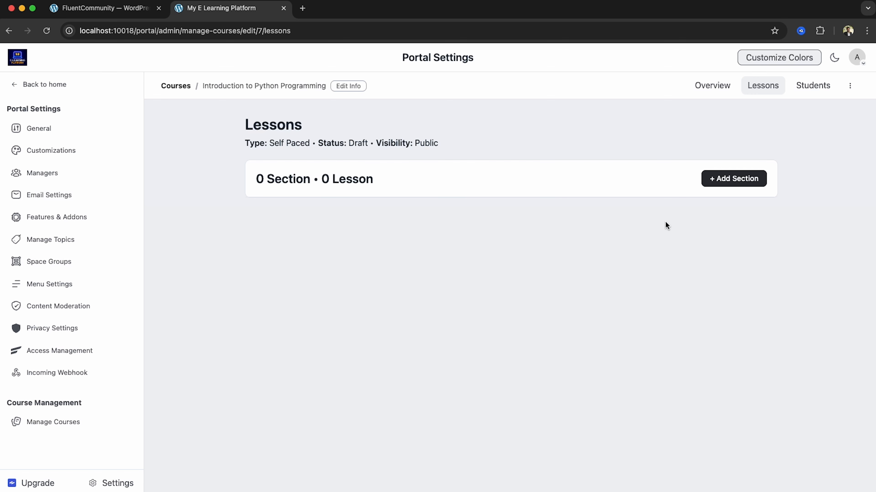
Add a section titled "Getting Started with Python" to the course.
{"action": "left_click", "coordinate": [723, 189]}
{"action": "left_click", "coordinate": [690, 230]}
{"action": "type", "text": "Getting Started with Python"}
{"action": "left_click", "coordinate": [653, 254]}
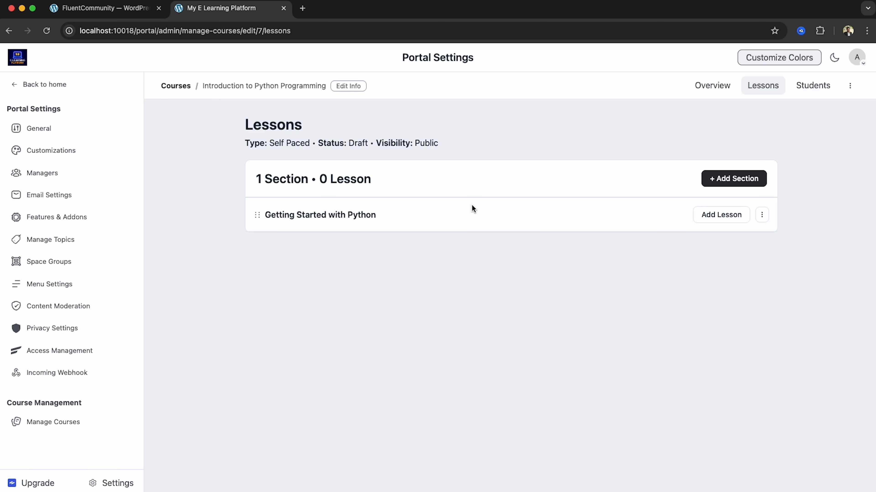
Add a lesson titled "Introduction to programming concepts" to the Getting Started with Python section and open it for editing.
{"action": "left_click", "coordinate": [723, 221]}
{"action": "type", "text": "Introduction to programming concepts"}
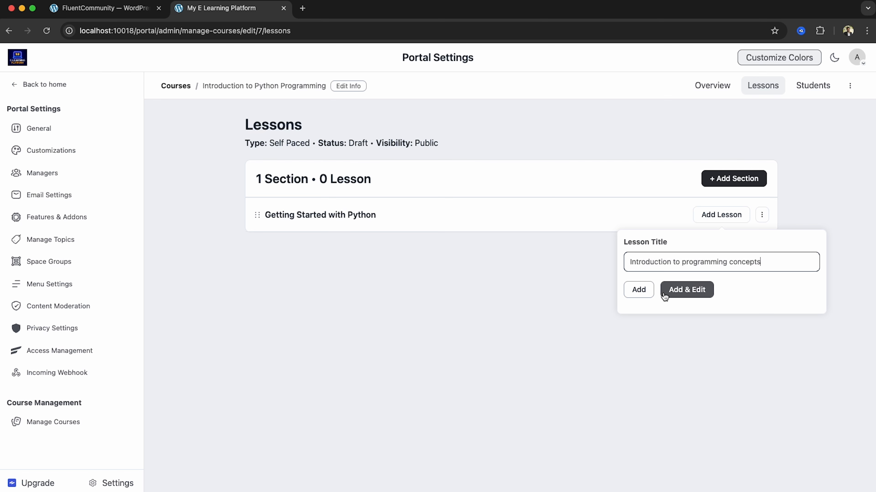
{"action": "left_click", "coordinate": [676, 290]}
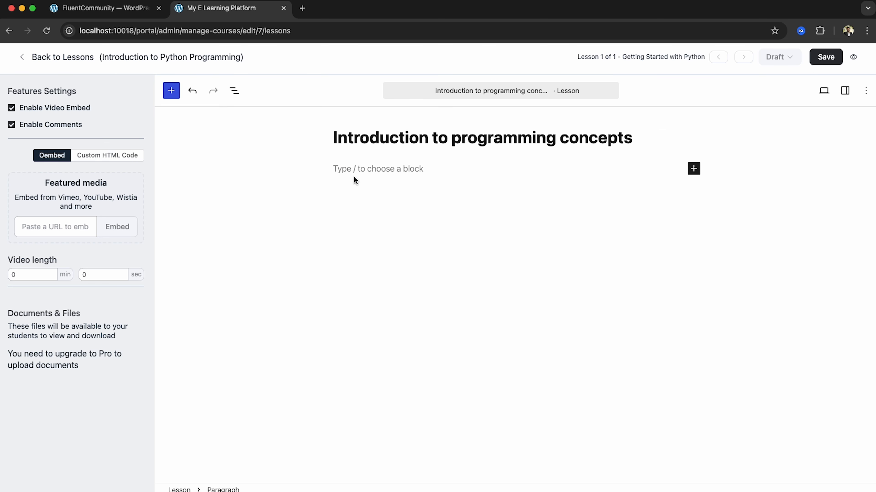
Bring up the block suggestions in the empty lesson body with a slash and dismiss them without choosing one.
{"action": "left_click", "coordinate": [383, 174]}
{"action": "left_click", "coordinate": [350, 175]}
{"action": "type", "text": "/"}
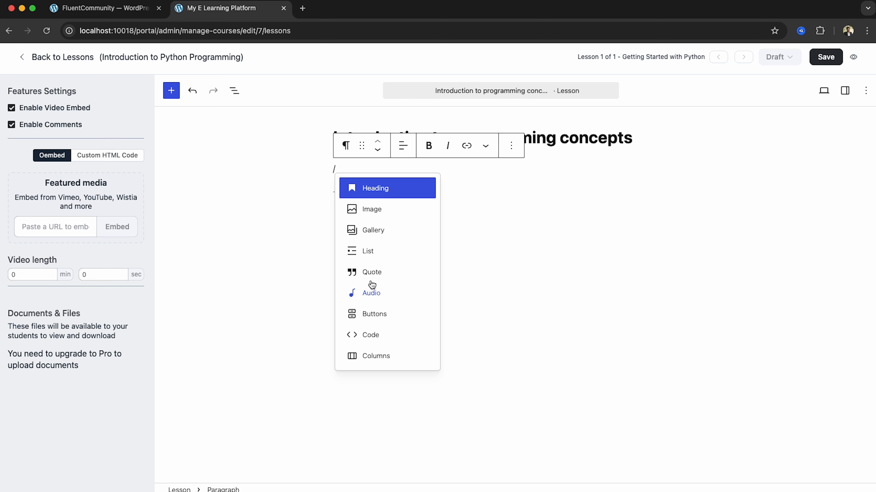
{"action": "left_click", "coordinate": [305, 206]}
Examine the available content blocks for the lesson, from text and media to design, widgets and embeds.
{"action": "left_click", "coordinate": [171, 90]}
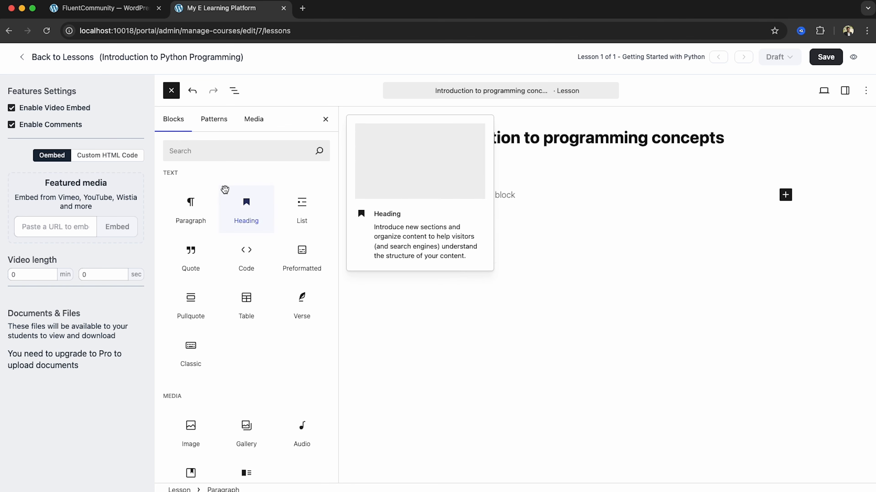
{"action": "scroll", "coordinate": [245, 297], "scroll_direction": "down", "scroll_amount": 2}
{"action": "scroll", "coordinate": [245, 297], "scroll_direction": "down", "scroll_amount": 1}
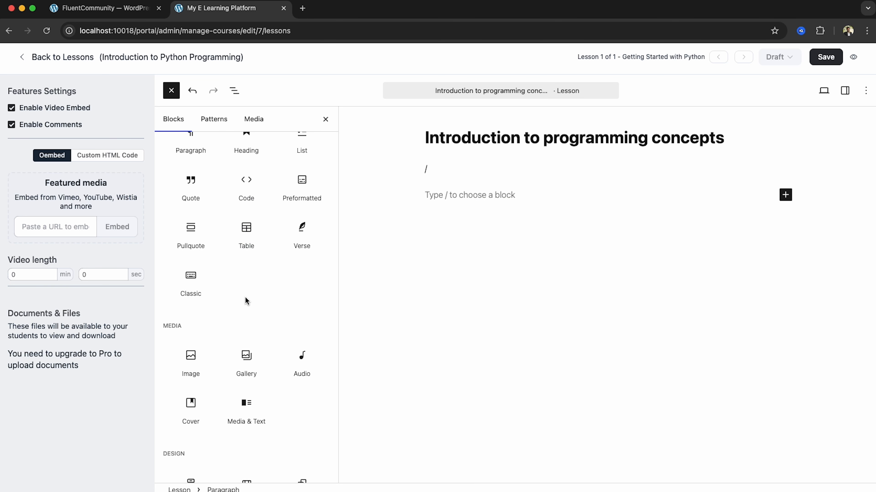
{"action": "scroll", "coordinate": [245, 297], "scroll_direction": "down", "scroll_amount": 1}
{"action": "scroll", "coordinate": [245, 299], "scroll_direction": "up", "scroll_amount": 3}
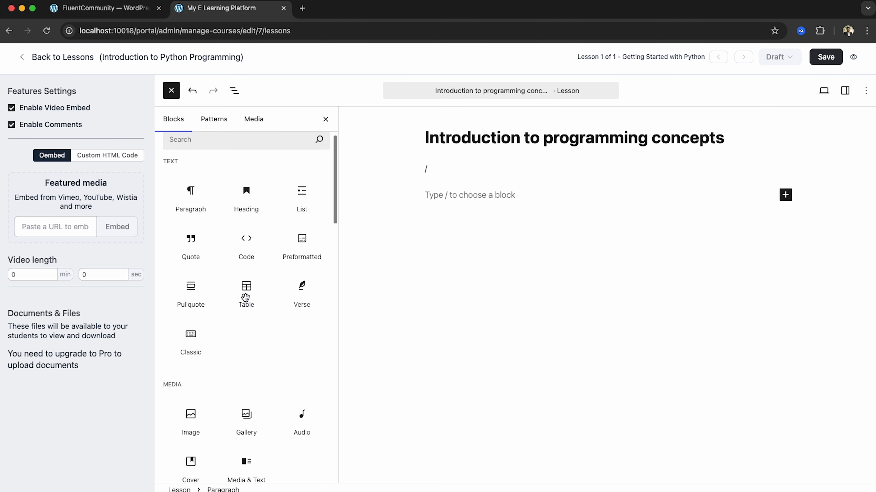
{"action": "scroll", "coordinate": [265, 366], "scroll_direction": "down", "scroll_amount": 3}
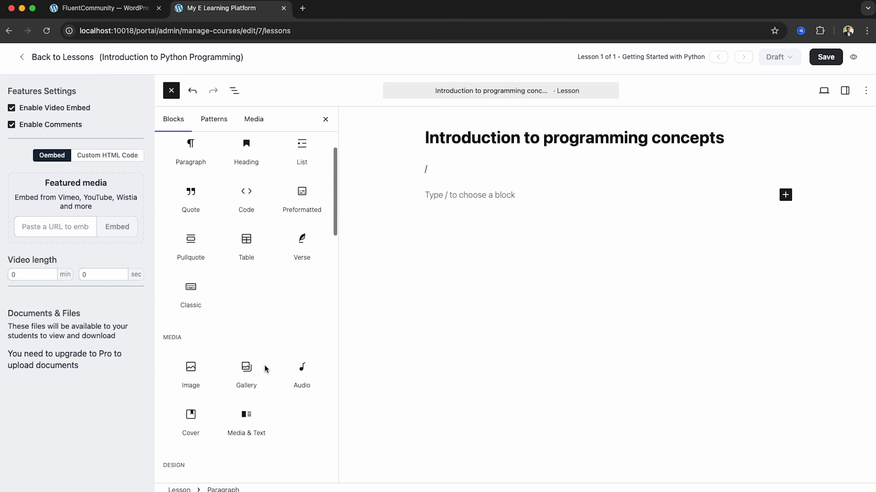
{"action": "scroll", "coordinate": [264, 365], "scroll_direction": "down", "scroll_amount": 6}
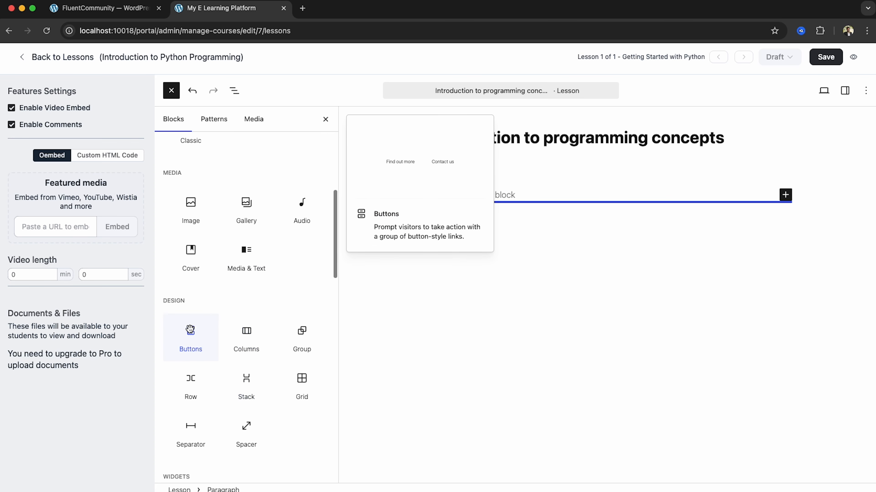
{"action": "scroll", "coordinate": [289, 383], "scroll_direction": "down", "scroll_amount": 10}
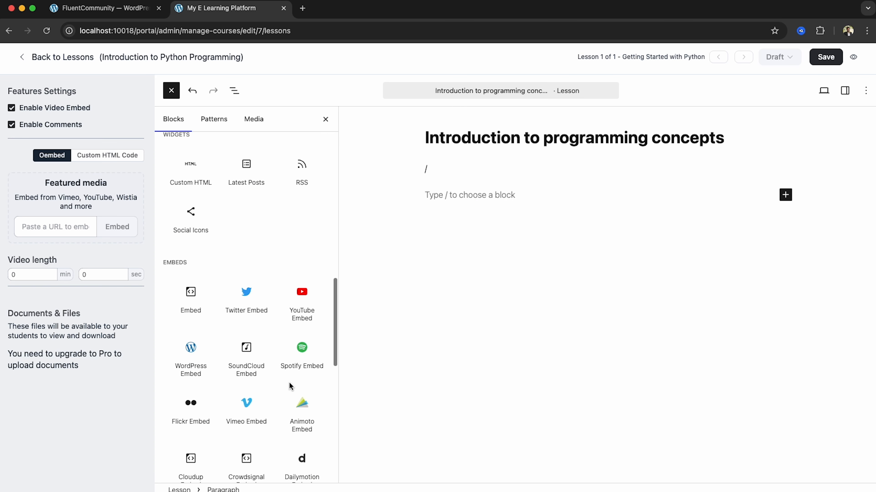
{"action": "scroll", "coordinate": [289, 382], "scroll_direction": "down", "scroll_amount": 1}
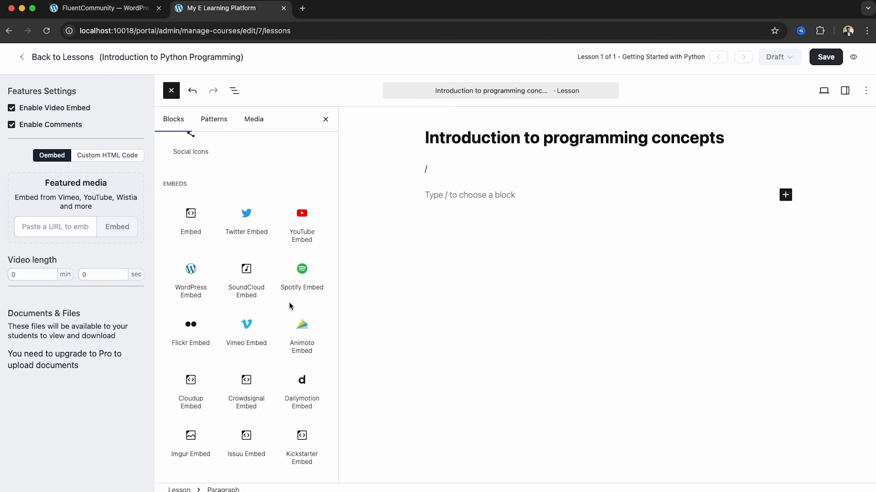
{"action": "scroll", "coordinate": [289, 300], "scroll_direction": "up", "scroll_amount": 15}
Look through the block patterns, including Banners, and check the media library for the lesson.
{"action": "left_click", "coordinate": [213, 120]}
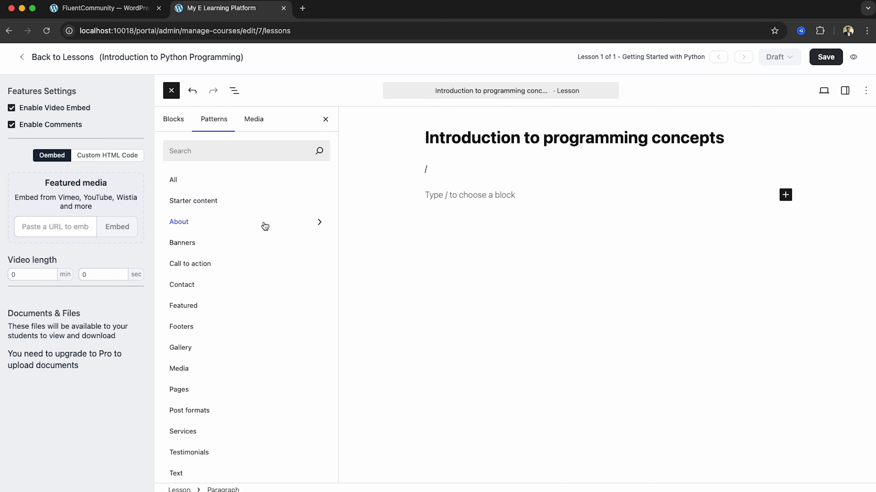
{"action": "left_click", "coordinate": [276, 246]}
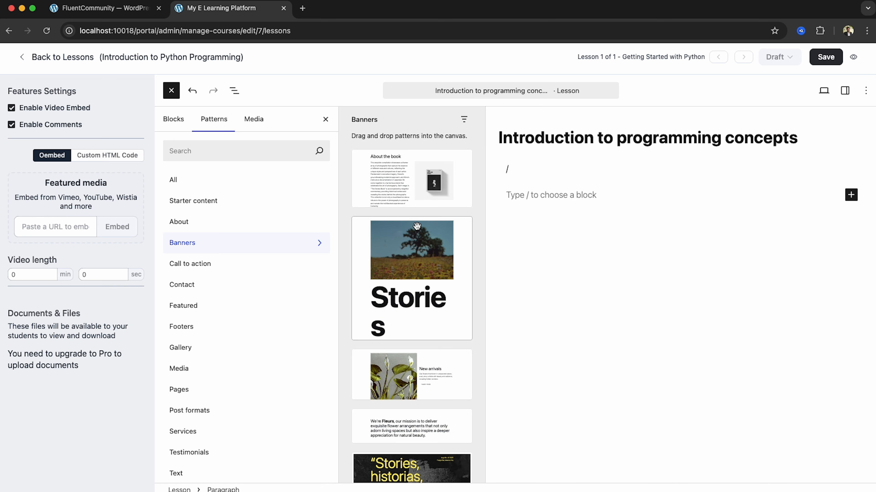
{"action": "scroll", "coordinate": [423, 374], "scroll_direction": "down", "scroll_amount": 2}
{"action": "scroll", "coordinate": [423, 345], "scroll_direction": "up", "scroll_amount": 2}
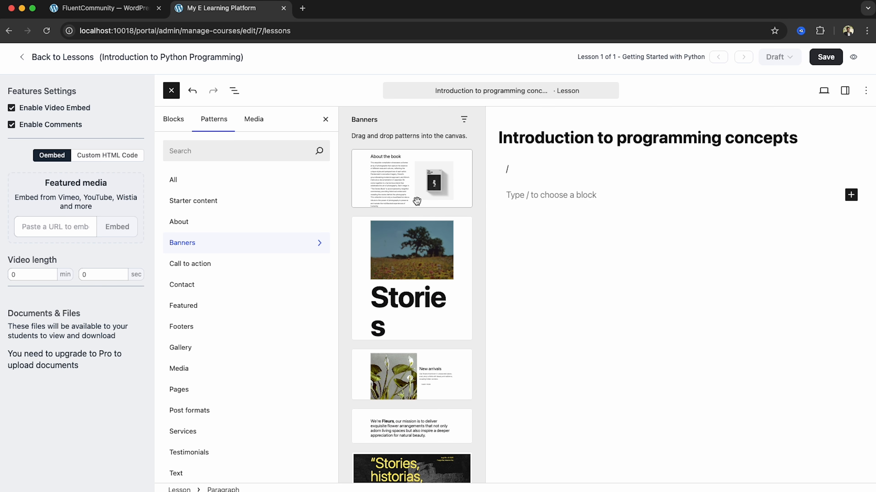
{"action": "left_click", "coordinate": [253, 126]}
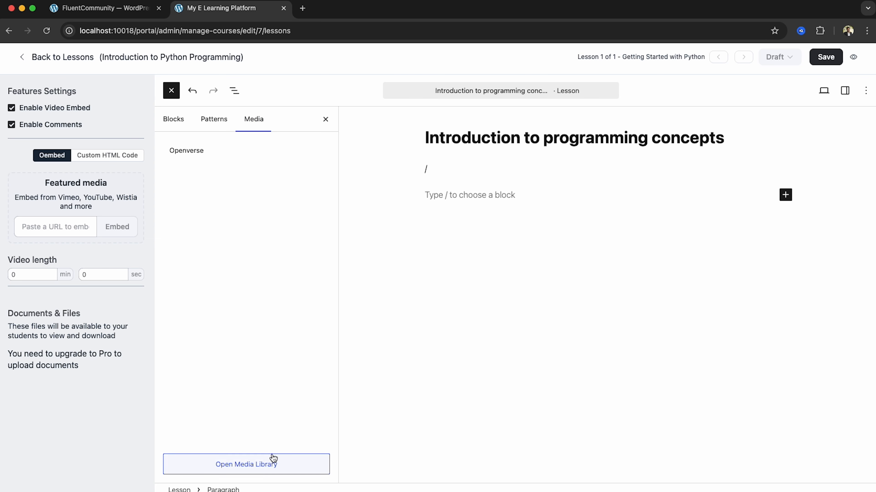
{"action": "left_click", "coordinate": [272, 471]}
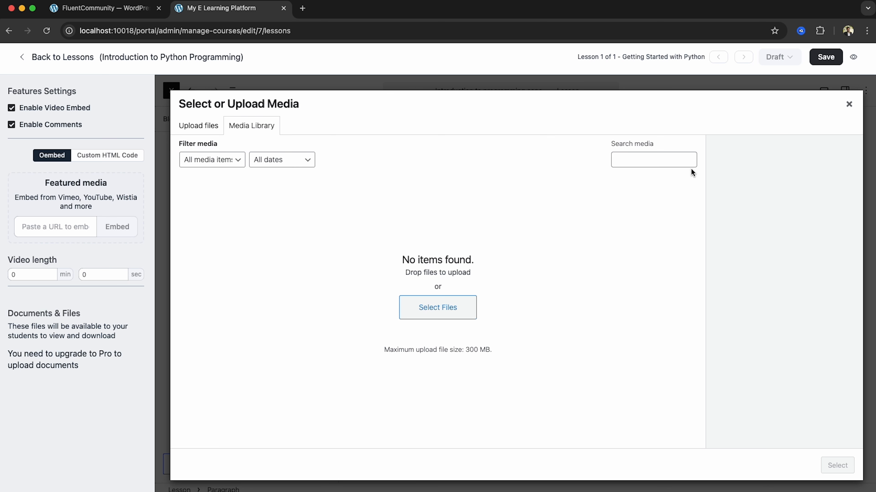
{"action": "left_click", "coordinate": [848, 103]}
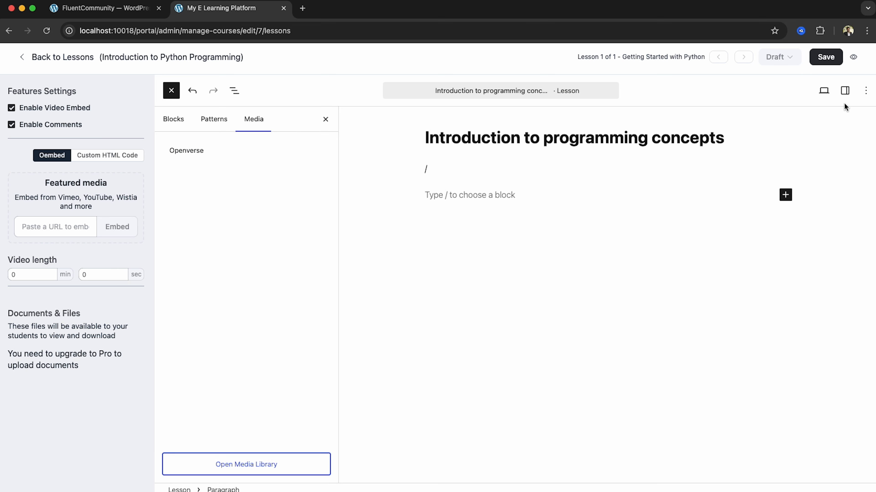
Delete the stray slash from the lesson body and close the block inserter.
{"action": "left_click", "coordinate": [448, 172]}
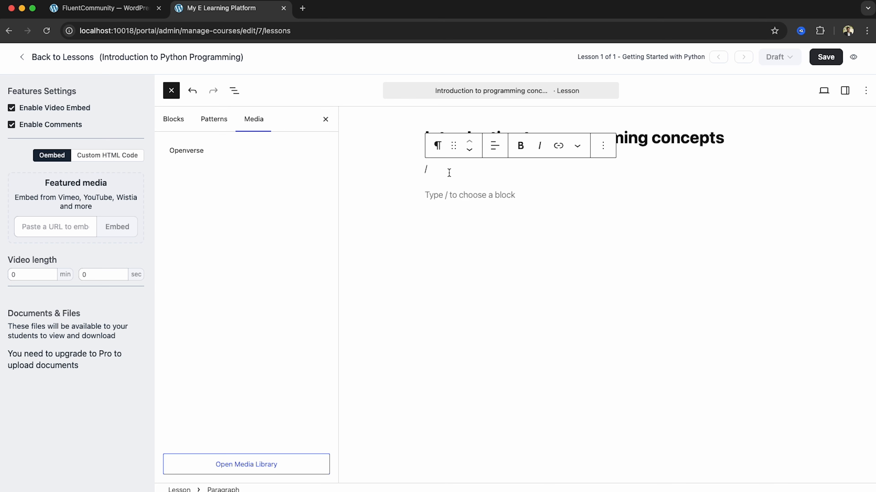
{"action": "key", "text": "BackSpace"}
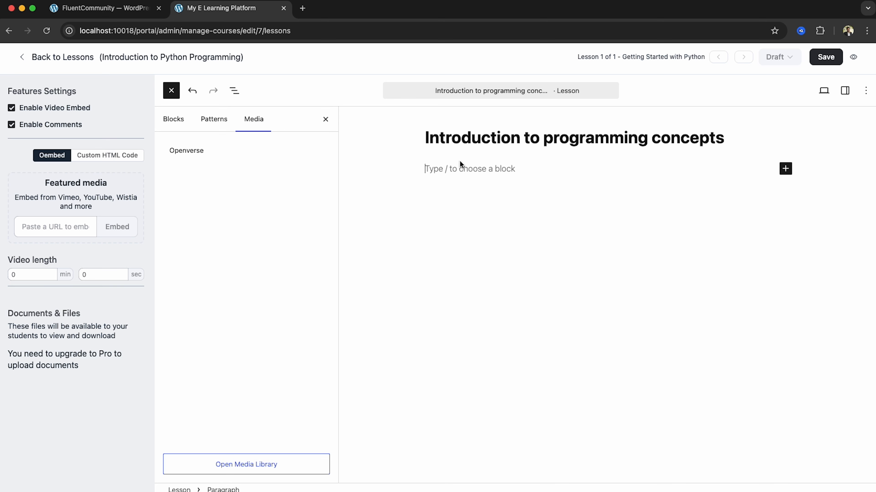
{"action": "left_click", "coordinate": [326, 119]}
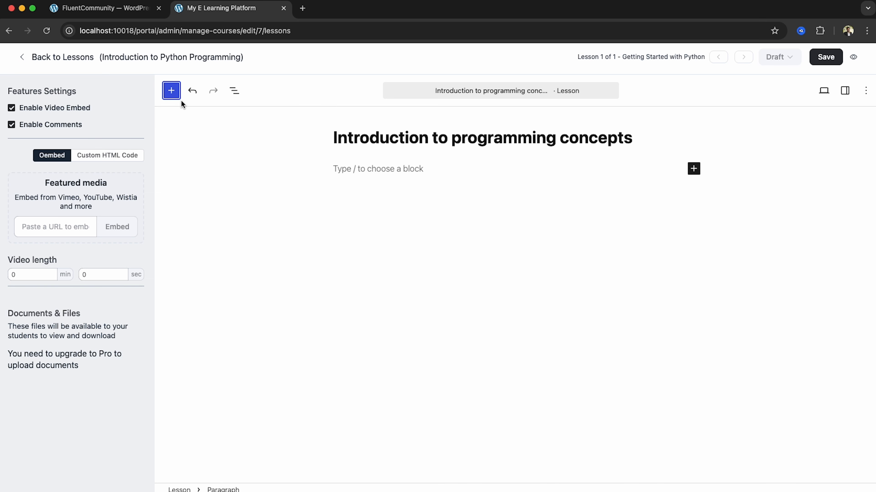
Insert a level 5 heading reading "What is Python Programming?" in the lesson body.
{"action": "left_click", "coordinate": [172, 90]}
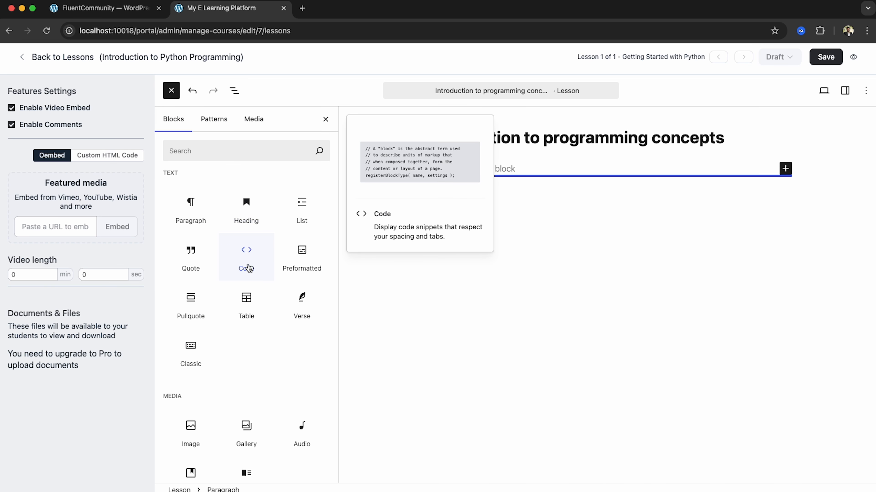
{"action": "left_click", "coordinate": [251, 197]}
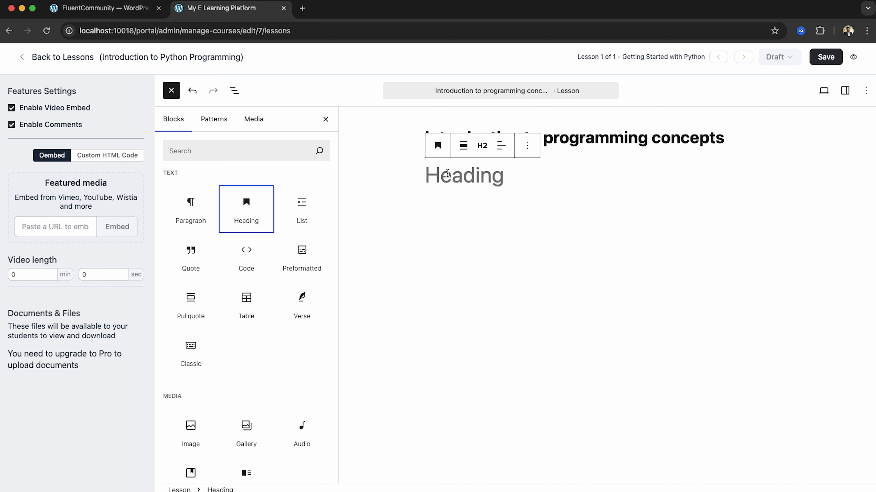
{"action": "left_click", "coordinate": [325, 119]}
{"action": "left_click", "coordinate": [390, 146]}
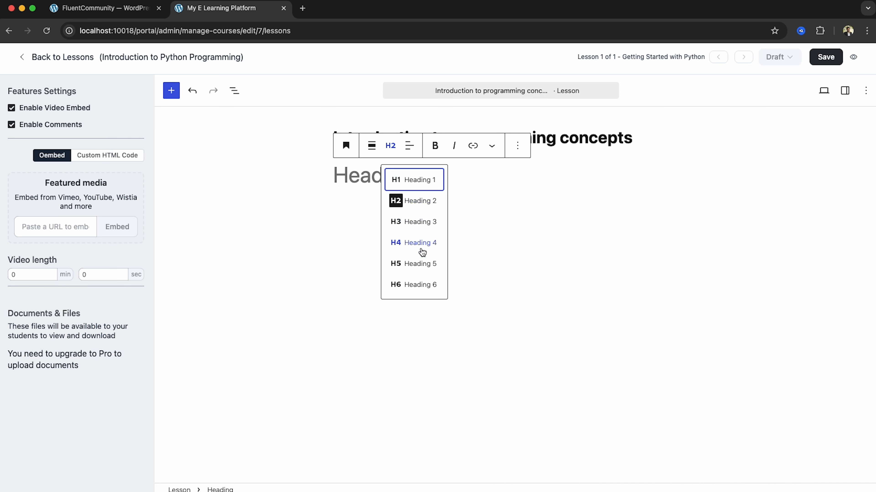
{"action": "left_click", "coordinate": [421, 262]}
{"action": "left_click", "coordinate": [347, 166]}
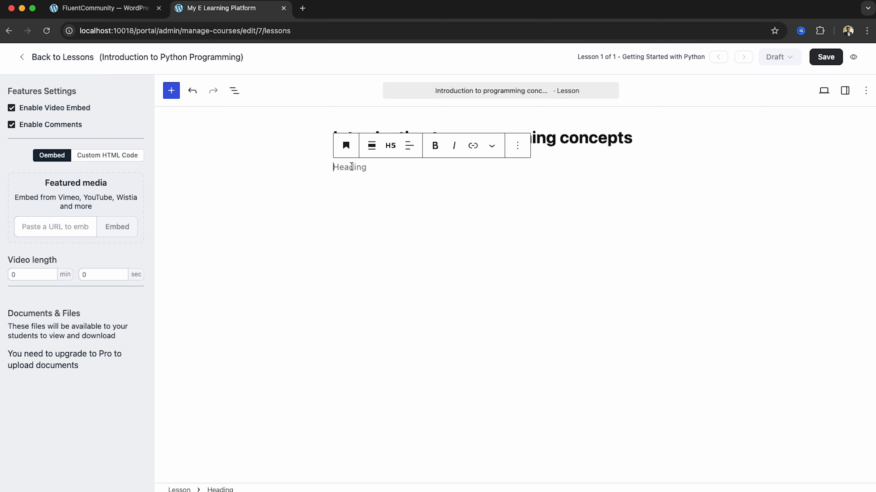
{"action": "type", "text": "What is Python Programming?"}
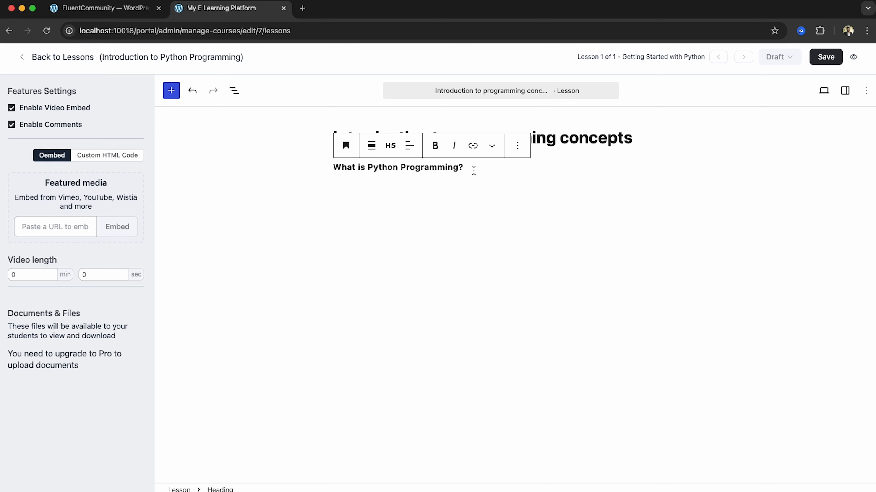
Add a paragraph below the heading that describes Python as a high-level, easy-to-learn programming language and explains its uses.
{"action": "key", "text": "Return"}
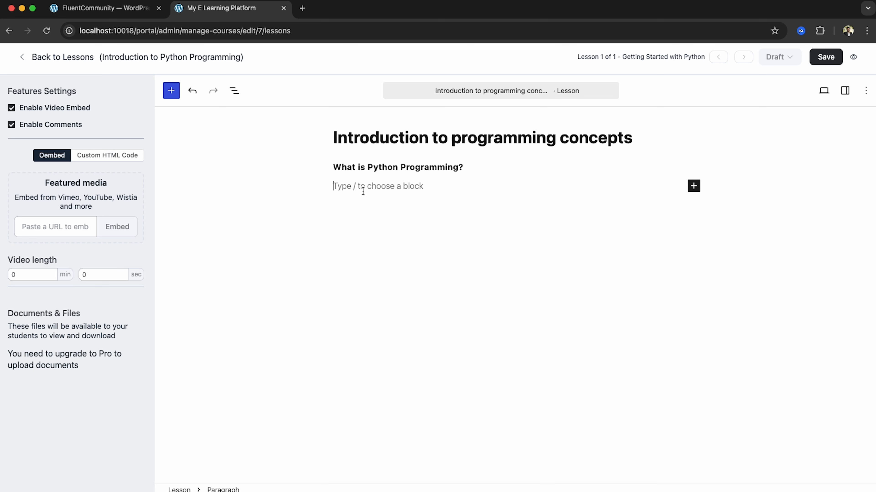
{"action": "type", "text": "Python is a high-level, easy-to-learn programming language used to build websites, apps, games, automation scripts, data analysis tools, and even artificial intelligence systems. It’s known for its clean, readable code, which makes it perfect for beginners and powerful enough for professionals. Python programming means writing instructions (called \"code\") that a computer can understand, using the Python language. Whether you're automating tasks, analyzing data, or developing software, Python is a flexible and popular tool that helps you get the job done."}
{"action": "key", "text": "Return"}
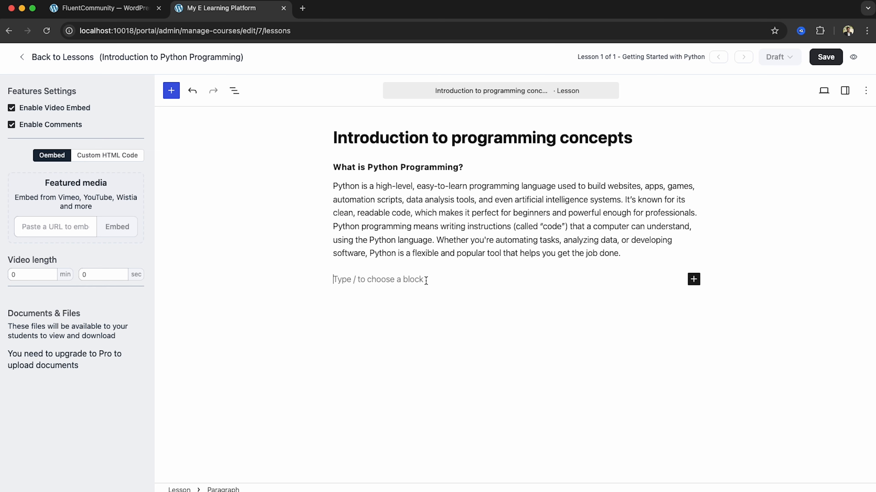
Insert a YouTube Embed block below the Python description paragraph.
{"action": "left_click", "coordinate": [171, 91]}
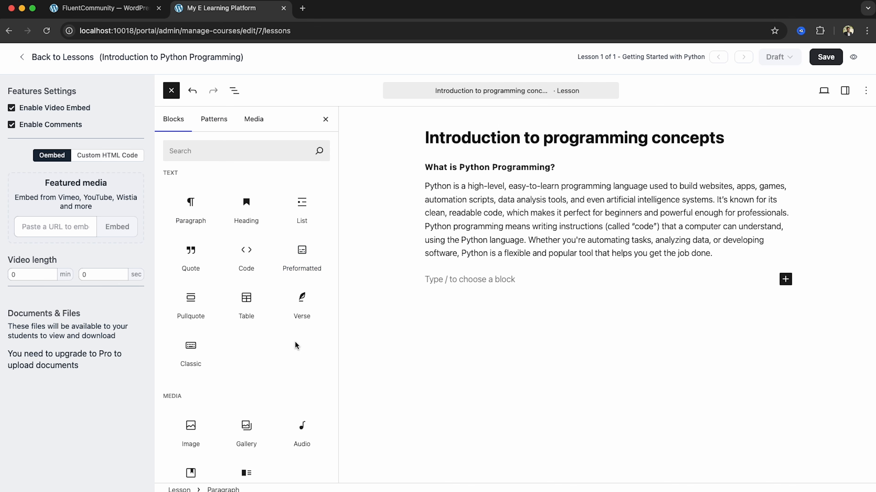
{"action": "scroll", "coordinate": [295, 345], "scroll_direction": "down", "scroll_amount": 15}
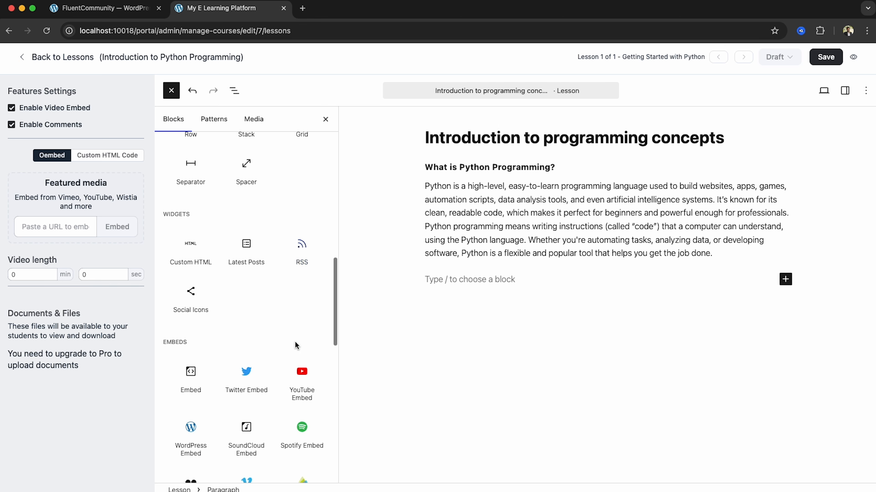
{"action": "scroll", "coordinate": [295, 345], "scroll_direction": "down", "scroll_amount": 5}
{"action": "left_click", "coordinate": [301, 215]}
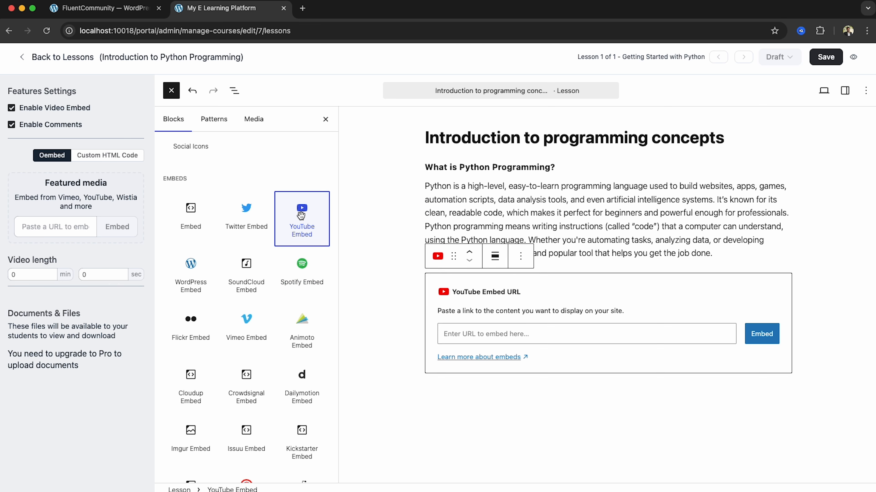
{"action": "left_click", "coordinate": [517, 335]}
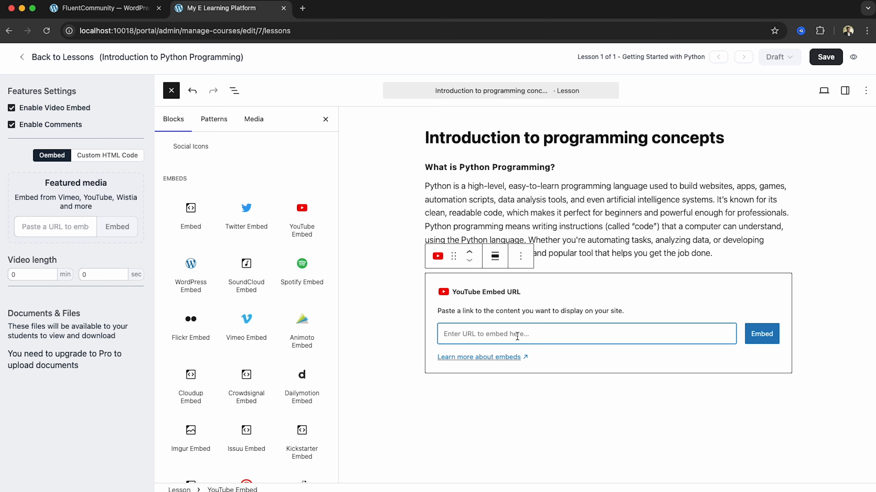
{"action": "left_click", "coordinate": [325, 119]}
{"action": "left_click", "coordinate": [438, 333]}
{"action": "type", "text": "https://www.youtube.com/watch?v=xkZMUX_oQX4"}
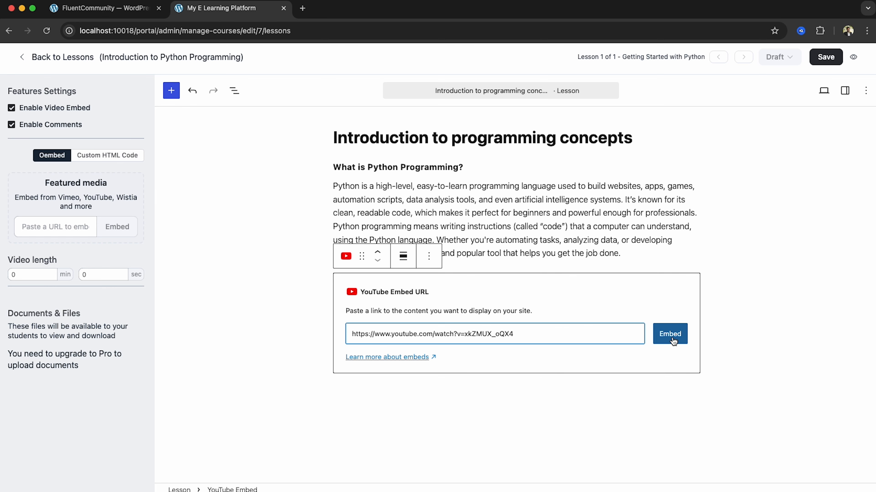
{"action": "left_click", "coordinate": [661, 335]}
{"action": "scroll", "coordinate": [580, 298], "scroll_direction": "down", "scroll_amount": 3}
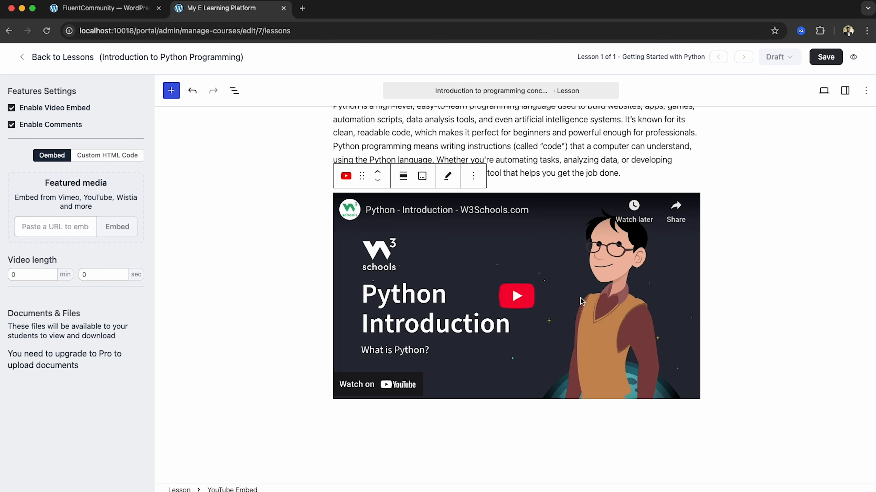
{"action": "scroll", "coordinate": [580, 298], "scroll_direction": "up", "scroll_amount": 3}
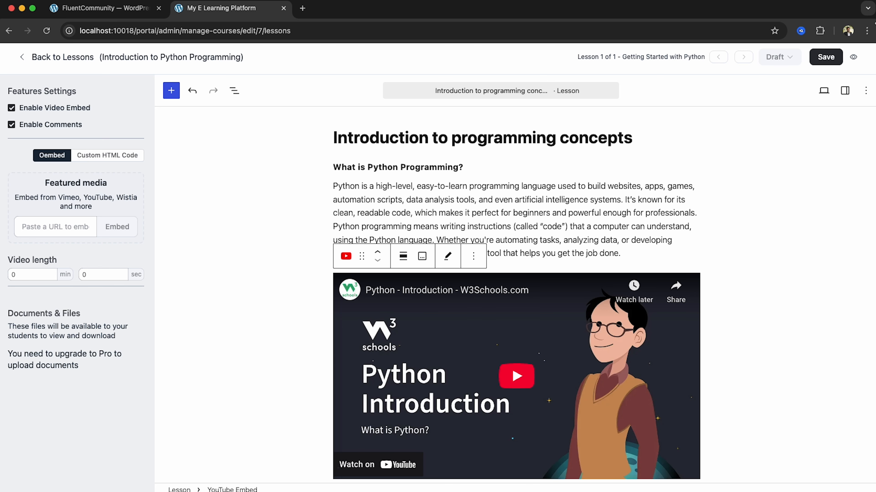
{"action": "left_click", "coordinate": [827, 61]}
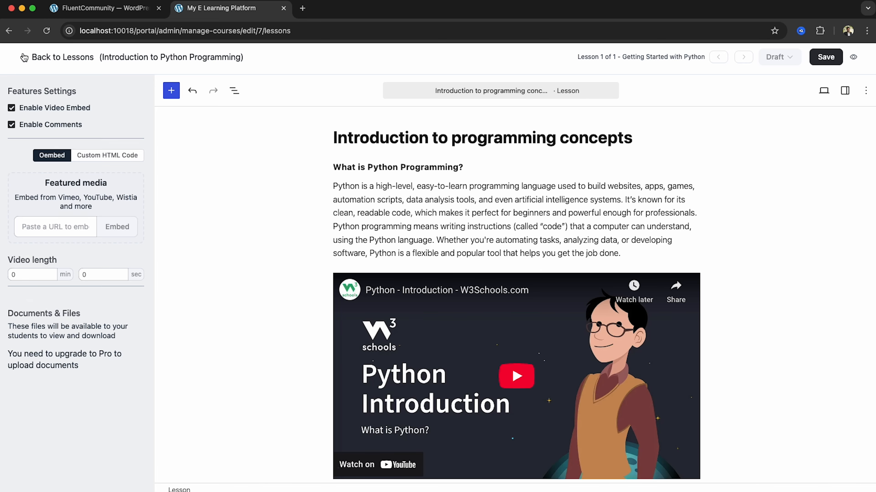
Return to the lessons list and add a lesson titled "HOW TO INSTALL VS CODE?" to the Getting Started with Python section, opening it for editing.
{"action": "left_click", "coordinate": [22, 57]}
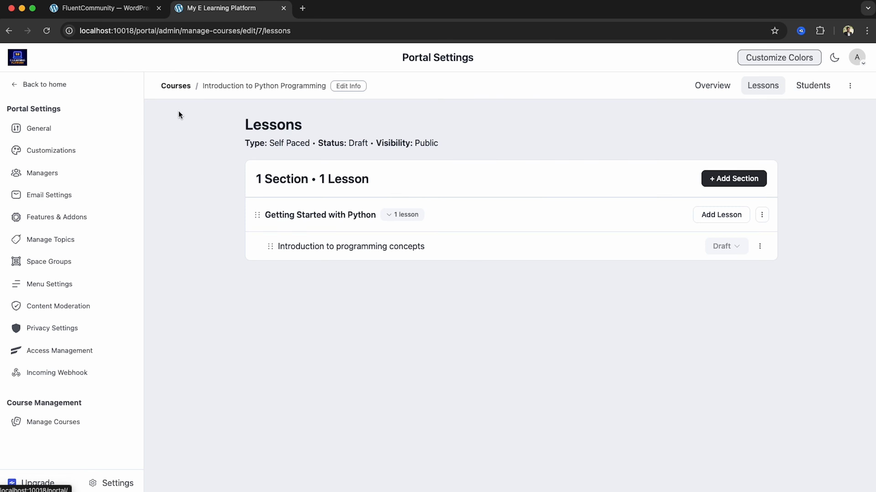
{"action": "left_click", "coordinate": [732, 220]}
{"action": "left_click", "coordinate": [647, 266]}
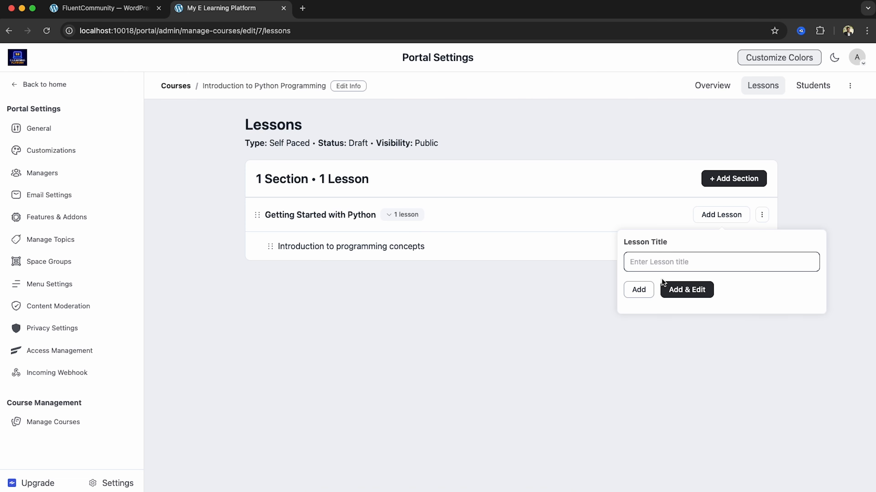
{"action": "type", "text": "HOW TO INSTALL VS CODE?"}
{"action": "left_click", "coordinate": [698, 294]}
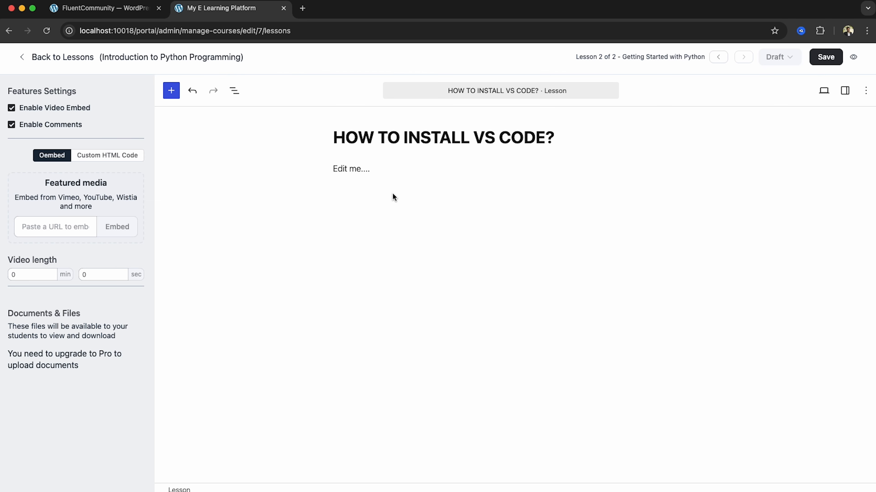
Replace the placeholder text with a paragraph on installing Visual Studio Code for Python programming, and add an empty block below it.
{"action": "left_click", "coordinate": [337, 169]}
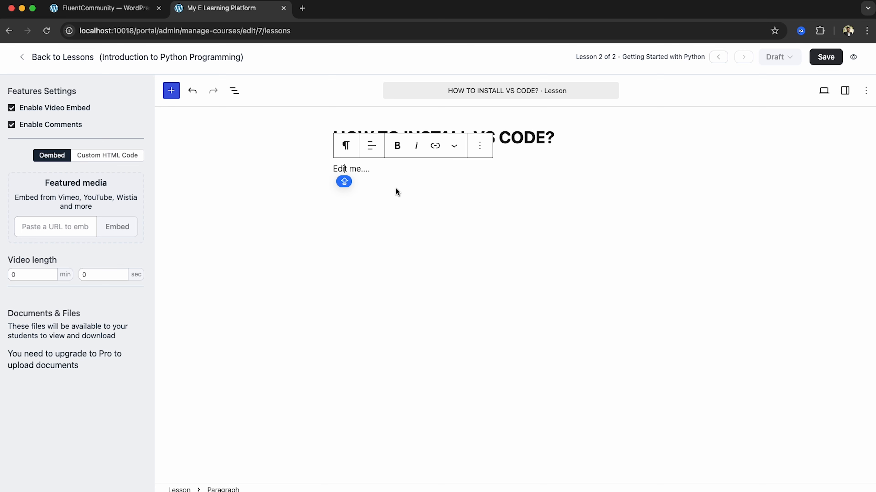
{"action": "left_click_drag", "start_coordinate": [372, 169], "coordinate": [332, 169]}
{"action": "type", "text": "To install Visual Studio Code (VS Code) for Python programming, start by visiting the official website at https://code.visualstudio.com and download the version that matches your operating system—Windows, macOS, or Linux. Once downloaded, run the installer and follow the setup instructions. On Windows, be sure to check the options to \"Add to PATH\" and \"Create a desktop icon\" before completing the installation. After installation, open VS Code and install Python if it’s not already on your computer (you can download it from https://python.org). In VS Code, go to the Extensions view (the square icon on the left sidebar), search for the \"Python\" extension by Microsoft, and click \"Install.\" Once that’s done, you’re ready to start writing Python code using VS Code’s powerful and user-friendly environment."}
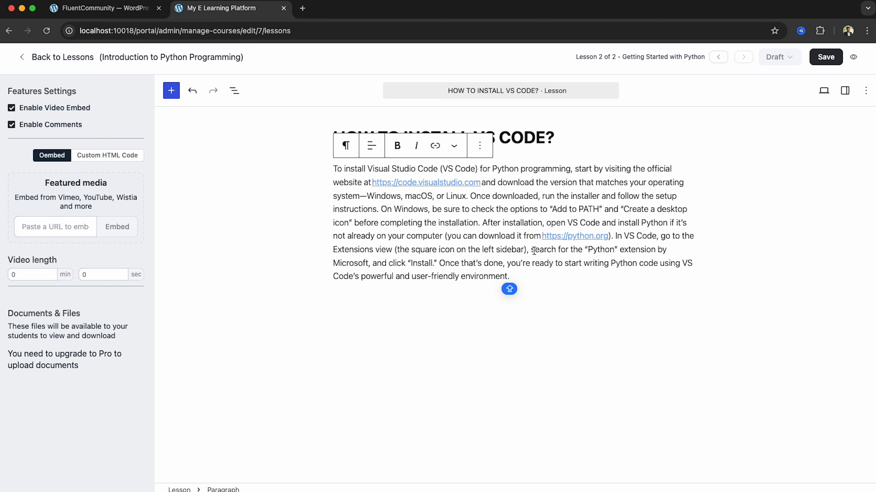
{"action": "left_click", "coordinate": [345, 308]}
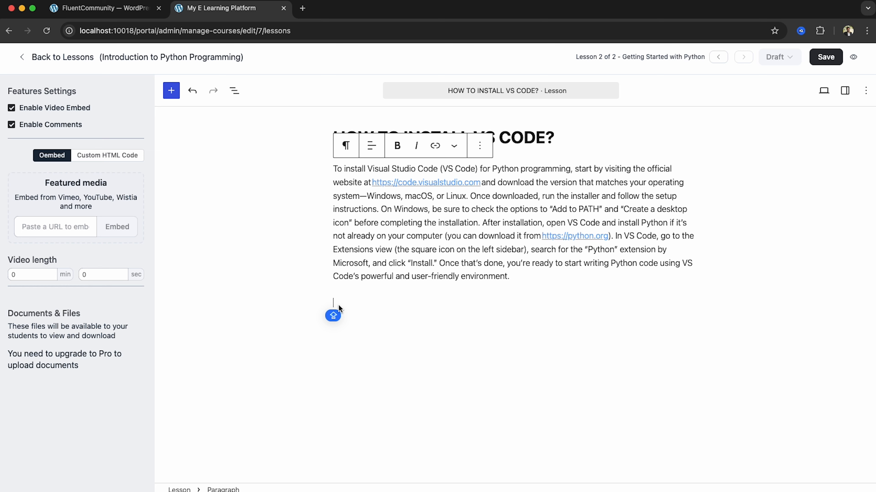
{"action": "key", "text": "Caps_Lock"}
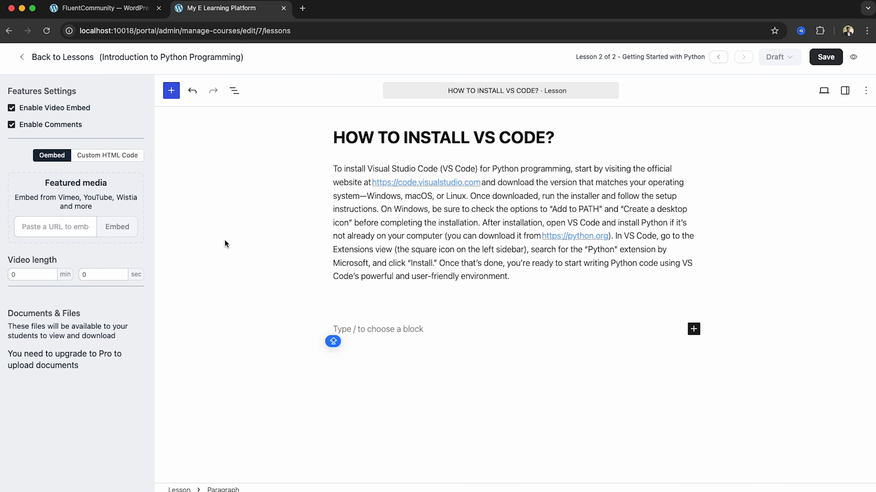
{"action": "left_click", "coordinate": [174, 92]}
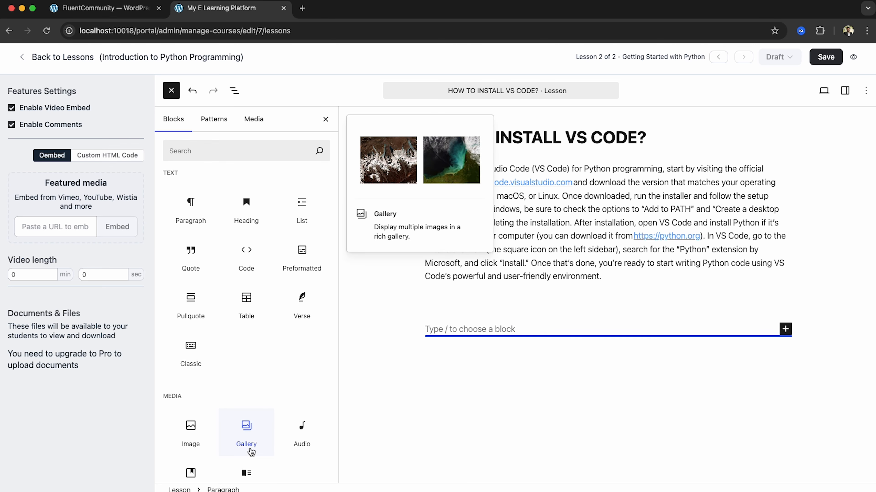
{"action": "scroll", "coordinate": [246, 449], "scroll_direction": "down", "scroll_amount": 1}
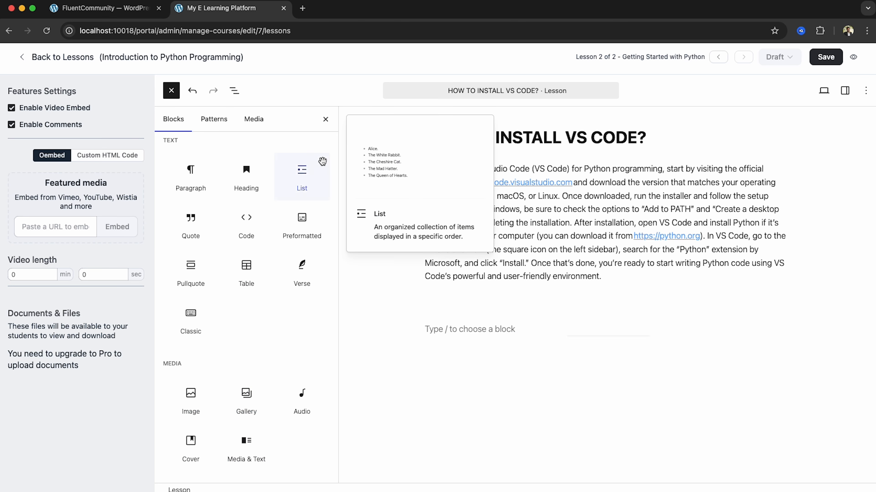
{"action": "left_click", "coordinate": [325, 119]}
Insert an Image block below the VS Code paragraph and upload VSCode.png into it.
{"action": "left_click", "coordinate": [361, 328]}
{"action": "type", "text": "/IMA"}
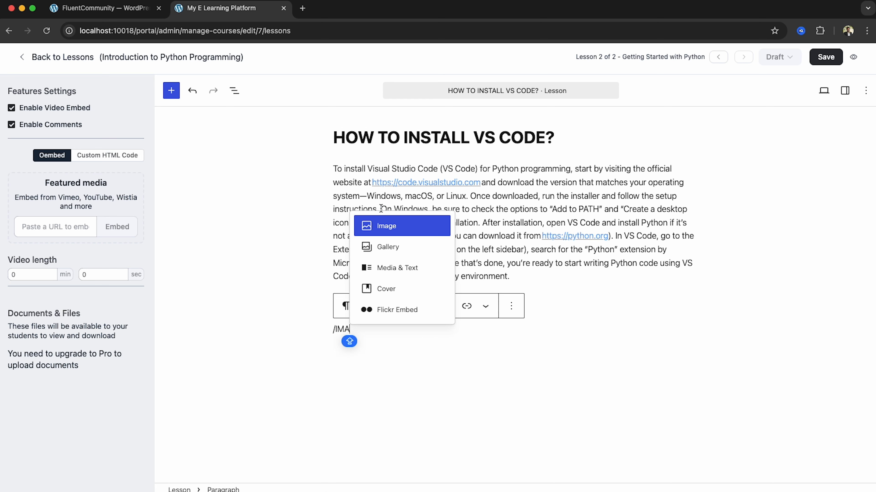
{"action": "left_click", "coordinate": [390, 228]}
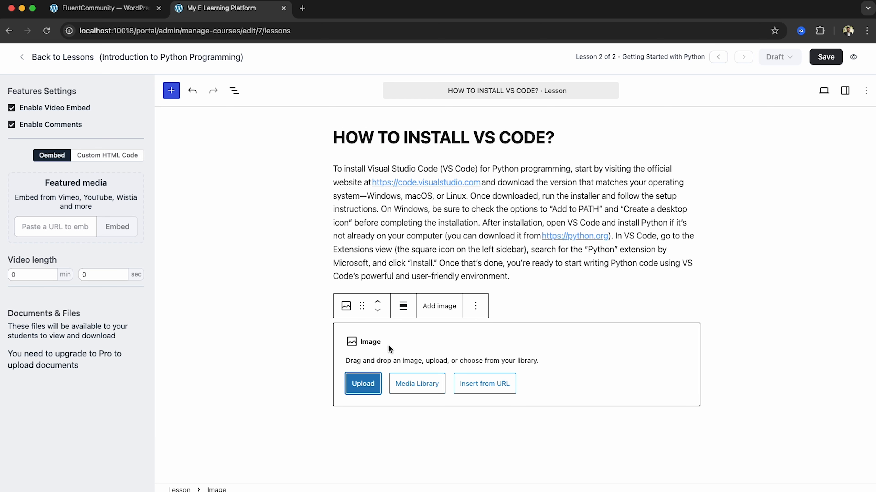
{"action": "left_click", "coordinate": [368, 386]}
{"action": "left_click", "coordinate": [382, 192]}
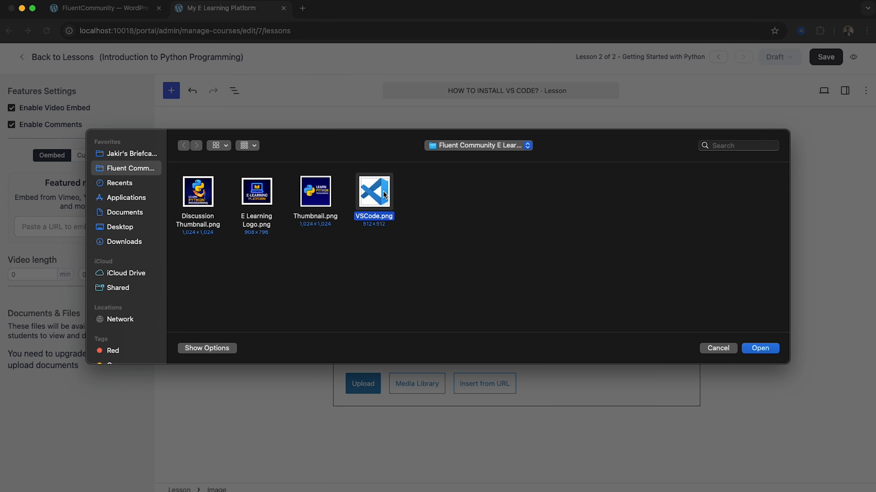
{"action": "left_click", "coordinate": [761, 349]}
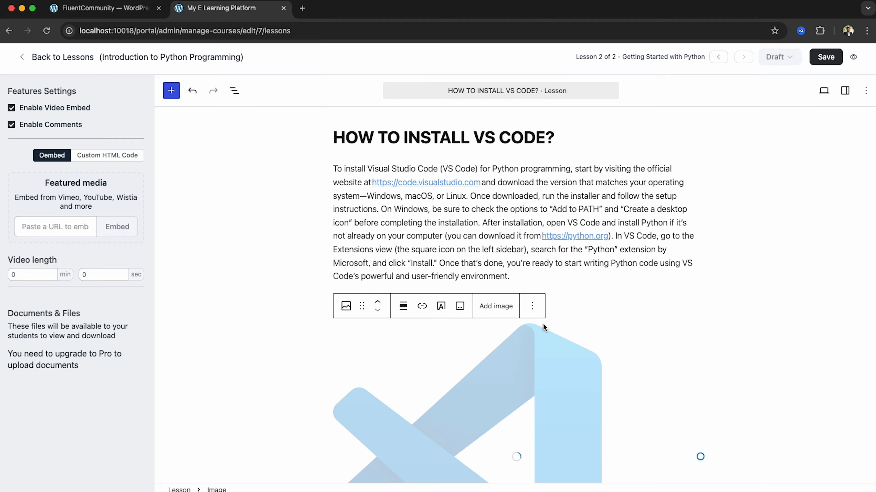
Shrink the VS Code image to a little under half the content width and save the lesson.
{"action": "scroll", "coordinate": [580, 342], "scroll_direction": "down", "scroll_amount": 5}
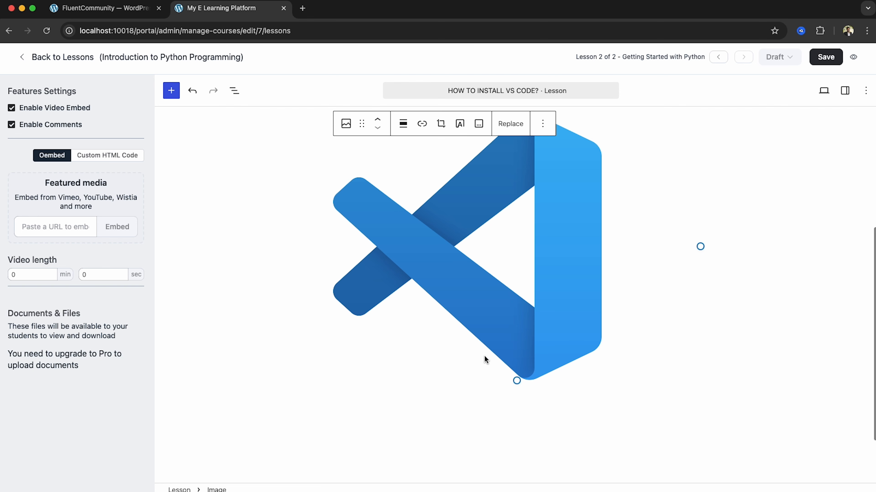
{"action": "left_click_drag", "start_coordinate": [517, 380], "coordinate": [464, 282]}
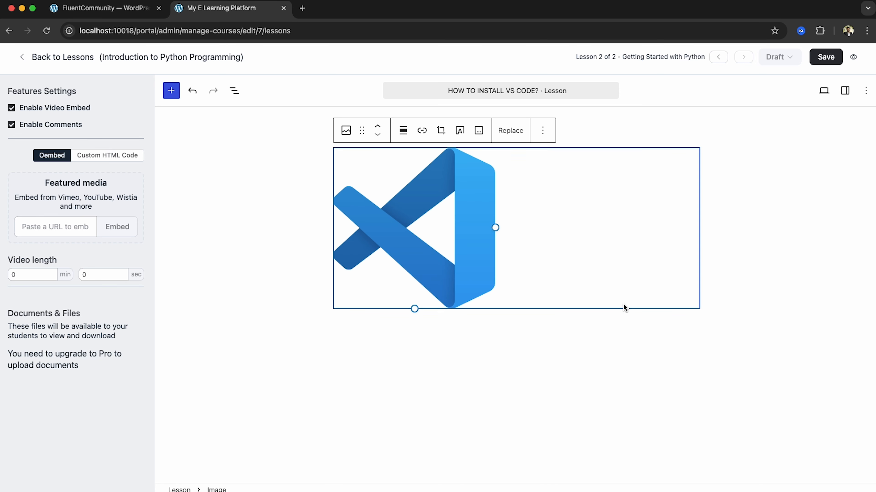
{"action": "scroll", "coordinate": [623, 304], "scroll_direction": "up", "scroll_amount": 4}
{"action": "left_click", "coordinate": [750, 241]}
{"action": "scroll", "coordinate": [691, 248], "scroll_direction": "up", "scroll_amount": 1}
{"action": "scroll", "coordinate": [691, 247], "scroll_direction": "down", "scroll_amount": 5}
{"action": "scroll", "coordinate": [691, 251], "scroll_direction": "up", "scroll_amount": 5}
{"action": "left_click", "coordinate": [827, 57]}
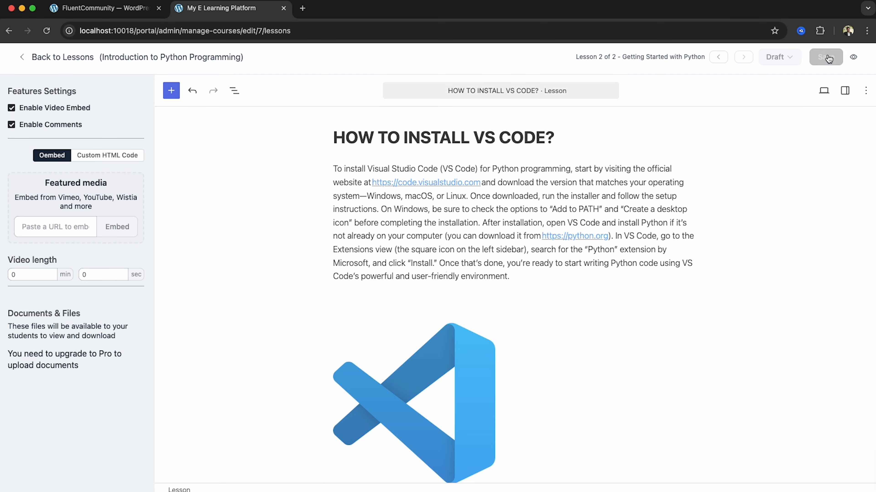
Return to the lessons list and add a section titled "Control Flow and Functions".
{"action": "left_click", "coordinate": [22, 58]}
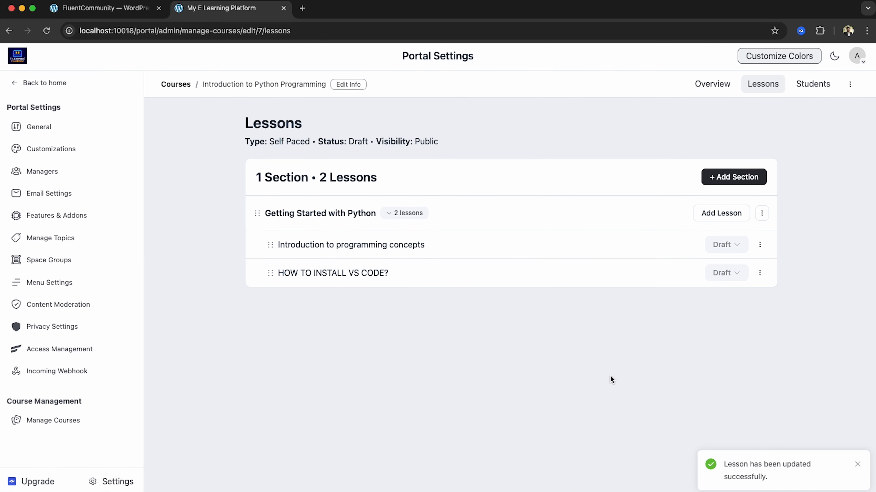
{"action": "left_click", "coordinate": [733, 179]}
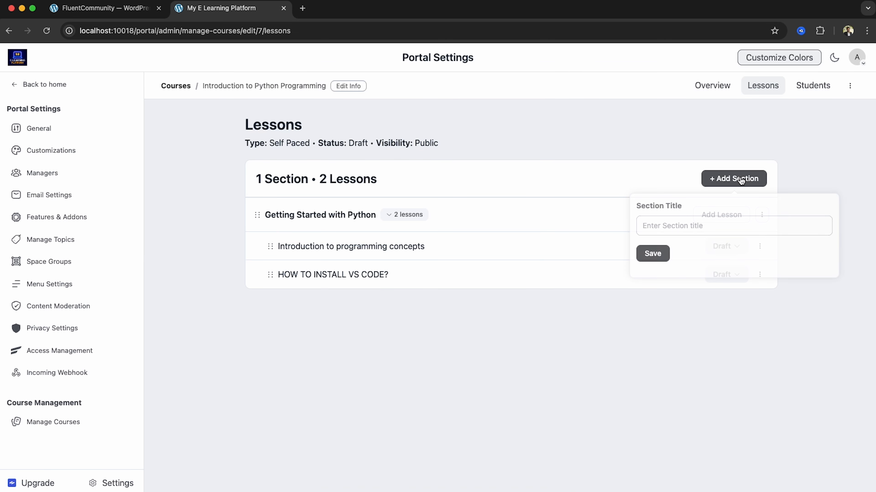
{"action": "left_click", "coordinate": [653, 225]}
{"action": "type", "text": "Control Flow and Functions"}
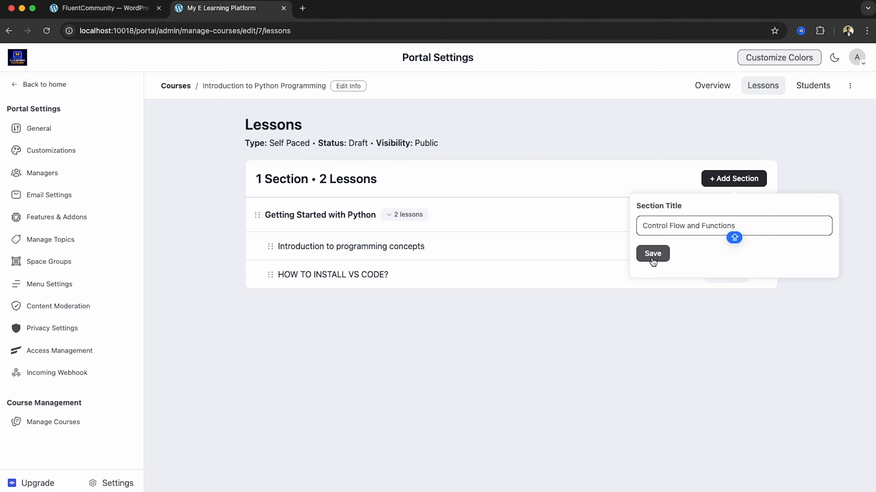
{"action": "left_click", "coordinate": [652, 253]}
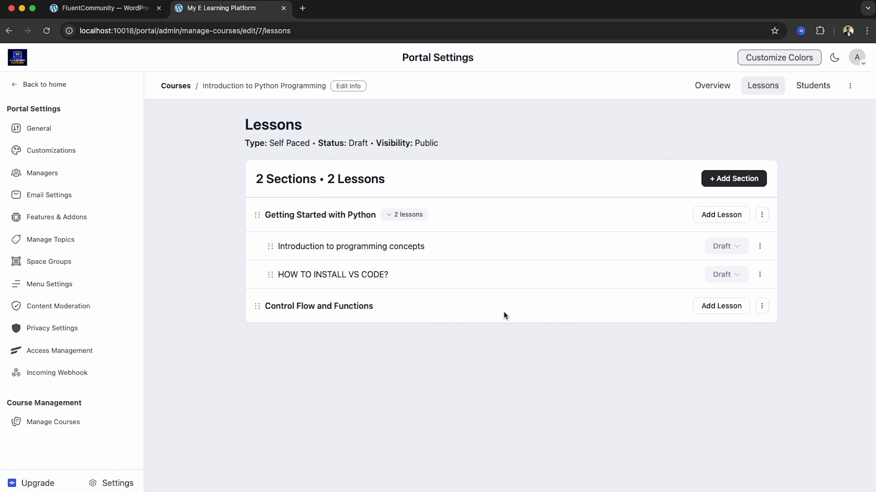
Add a lesson titled "Conditional statements (if-else)" to the Control Flow and Functions section and open it for editing.
{"action": "left_click", "coordinate": [717, 307]}
{"action": "type", "text": "Conditional statements (if-else)"}
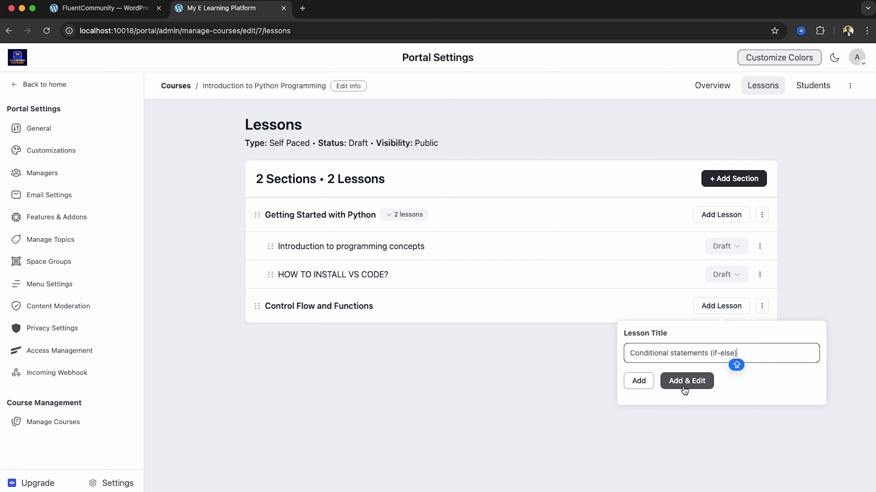
{"action": "left_click", "coordinate": [684, 390]}
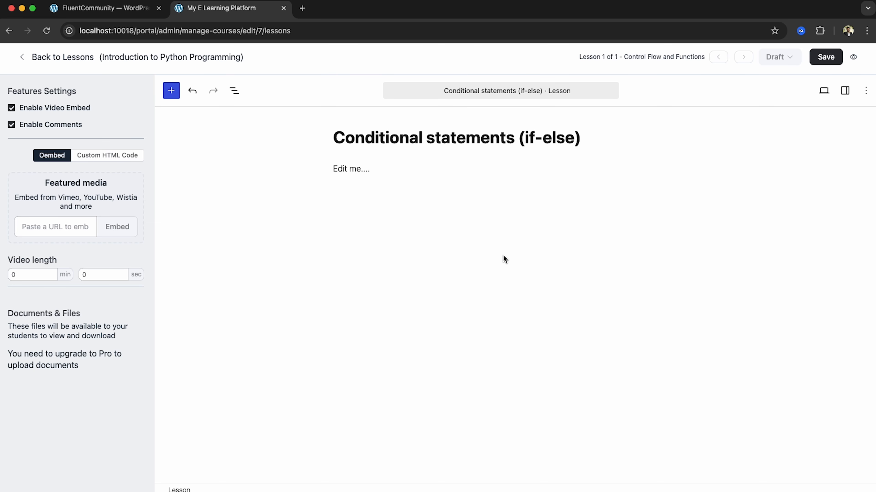
Replace the placeholder with the copied if-else and elif syntax notes, then save the lesson and return to the lessons list.
{"action": "left_click", "coordinate": [343, 168]}
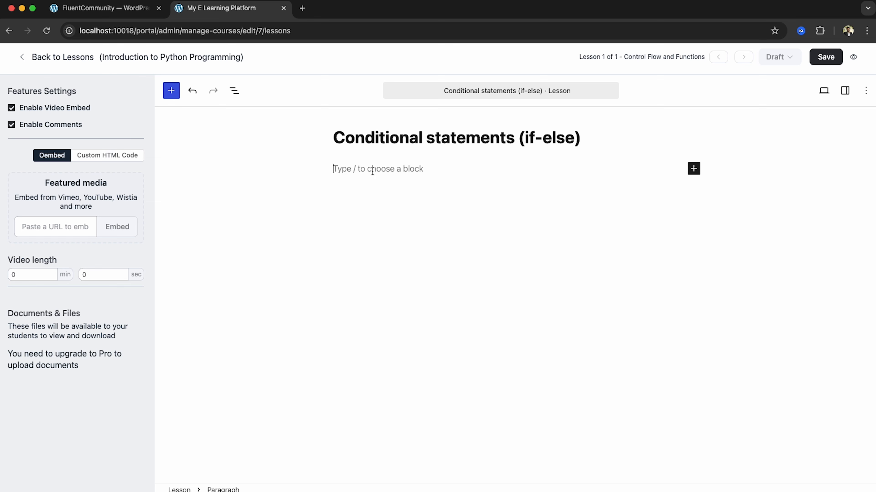
{"action": "key", "text": "super+v"}
{"action": "scroll", "coordinate": [577, 292], "scroll_direction": "up", "scroll_amount": 10}
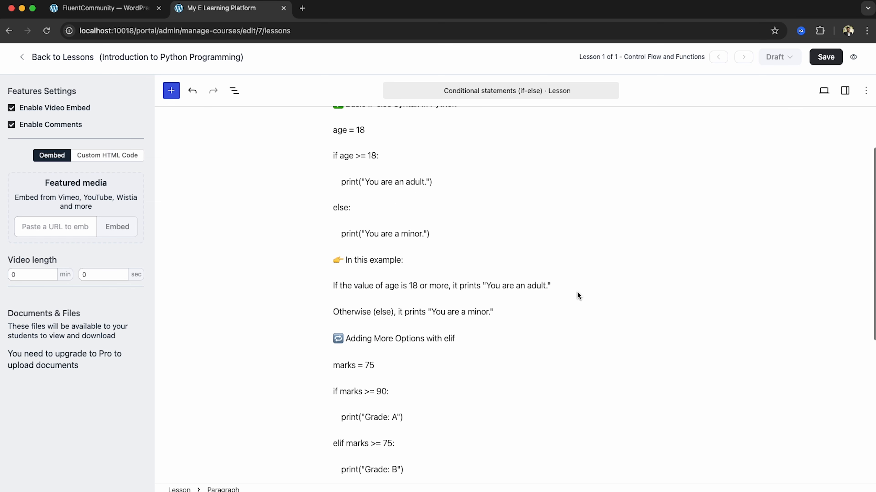
{"action": "left_click", "coordinate": [825, 56]}
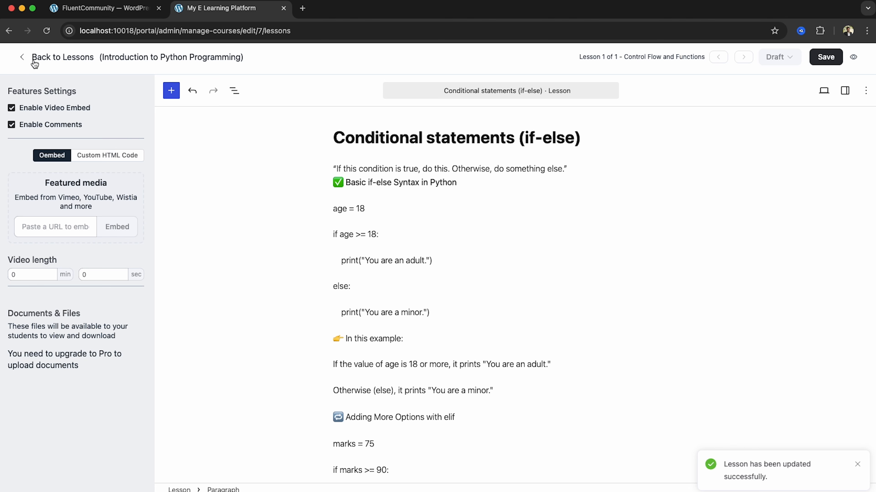
{"action": "left_click", "coordinate": [21, 57]}
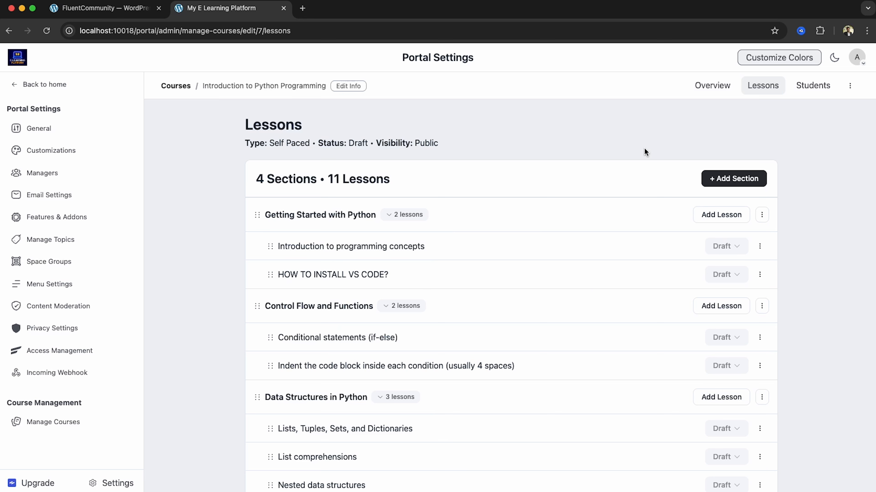
Set the course's status to Published in its general settings and update the course info.
{"action": "left_click", "coordinate": [850, 87]}
{"action": "left_click", "coordinate": [807, 125]}
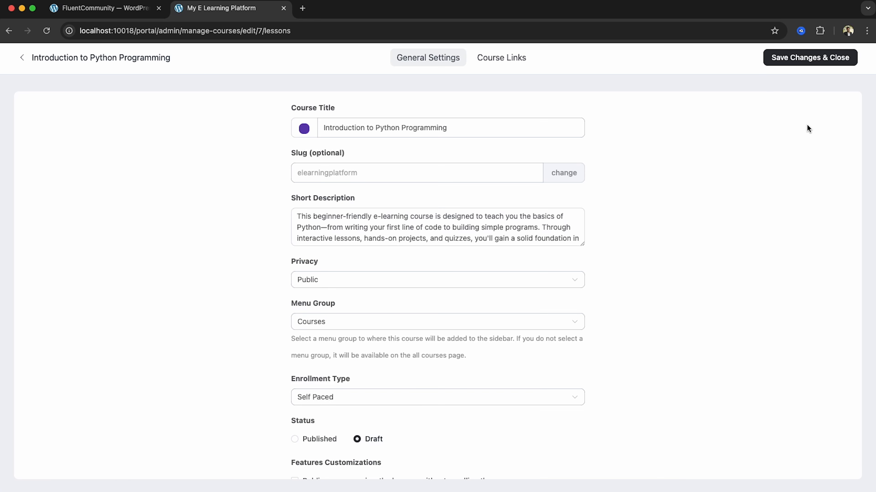
{"action": "scroll", "coordinate": [536, 264], "scroll_direction": "down", "scroll_amount": 5}
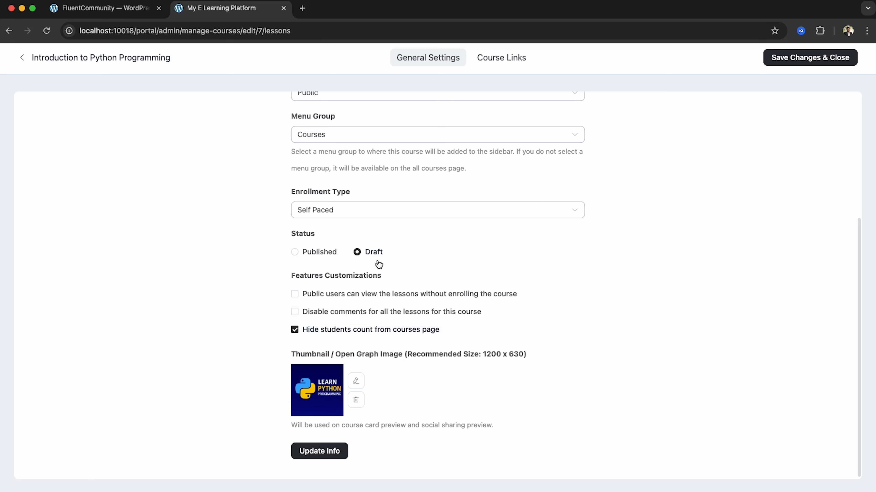
{"action": "left_click", "coordinate": [295, 253]}
{"action": "scroll", "coordinate": [701, 234], "scroll_direction": "up", "scroll_amount": 5}
{"action": "scroll", "coordinate": [701, 233], "scroll_direction": "down", "scroll_amount": 5}
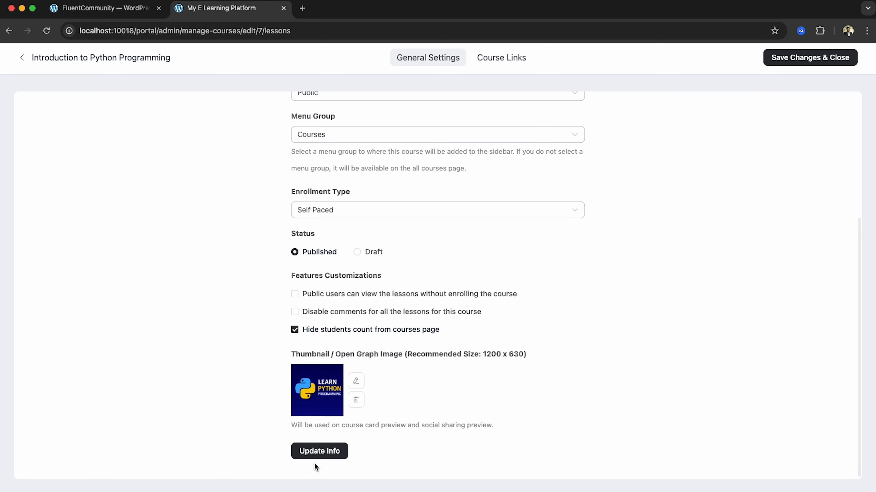
{"action": "left_click", "coordinate": [317, 452]}
{"action": "scroll", "coordinate": [704, 217], "scroll_direction": "up", "scroll_amount": 5}
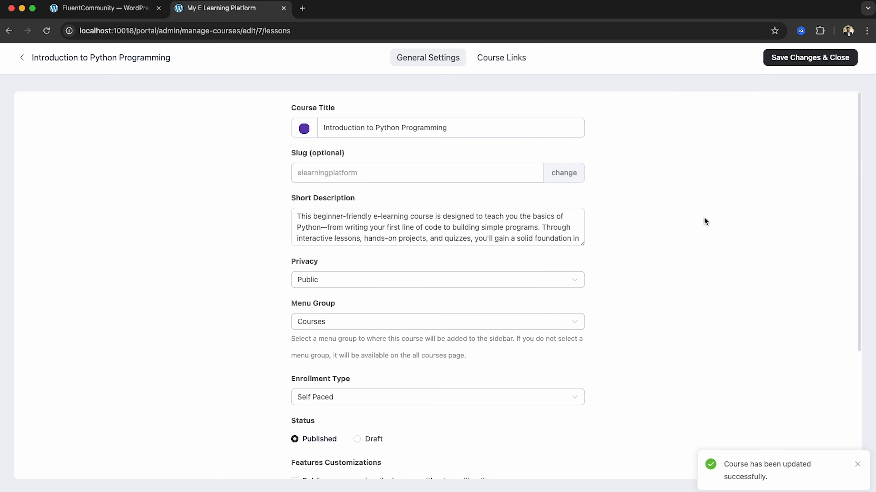
Save and close the course's general settings, then look through its sections and lessons list.
{"action": "left_click", "coordinate": [783, 58]}
{"action": "scroll", "coordinate": [617, 195], "scroll_direction": "down", "scroll_amount": 2}
{"action": "scroll", "coordinate": [617, 196], "scroll_direction": "up", "scroll_amount": 2}
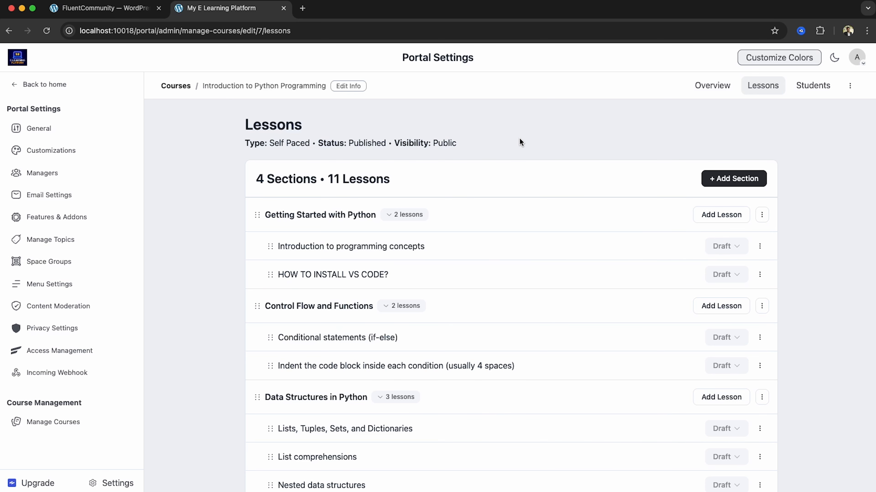
{"action": "scroll", "coordinate": [565, 247], "scroll_direction": "down", "scroll_amount": 5}
{"action": "scroll", "coordinate": [564, 246], "scroll_direction": "up", "scroll_amount": 5}
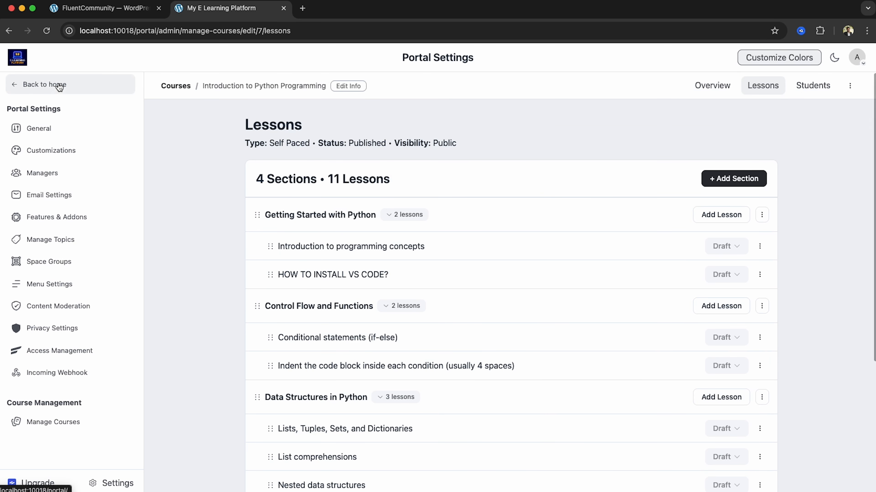
Return to the portal home and view the Introduction to Python Programming course from the Courses page.
{"action": "left_click", "coordinate": [37, 87]}
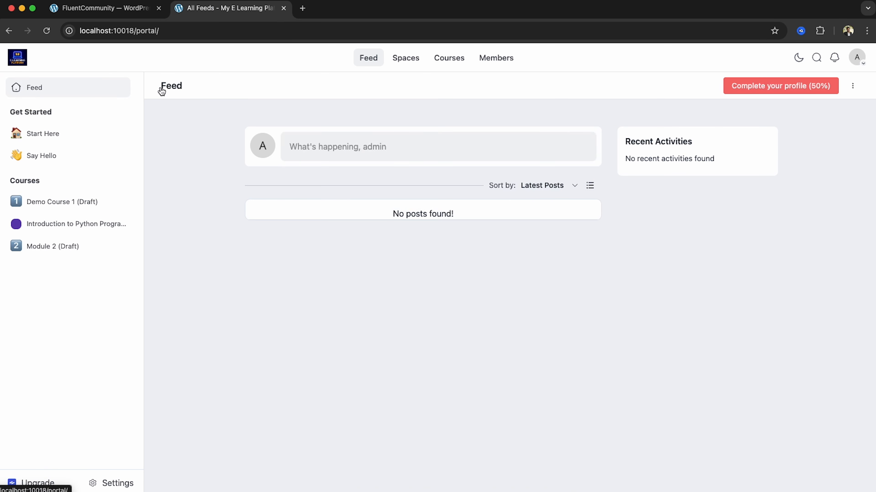
{"action": "left_click", "coordinate": [450, 56]}
{"action": "left_click", "coordinate": [517, 373]}
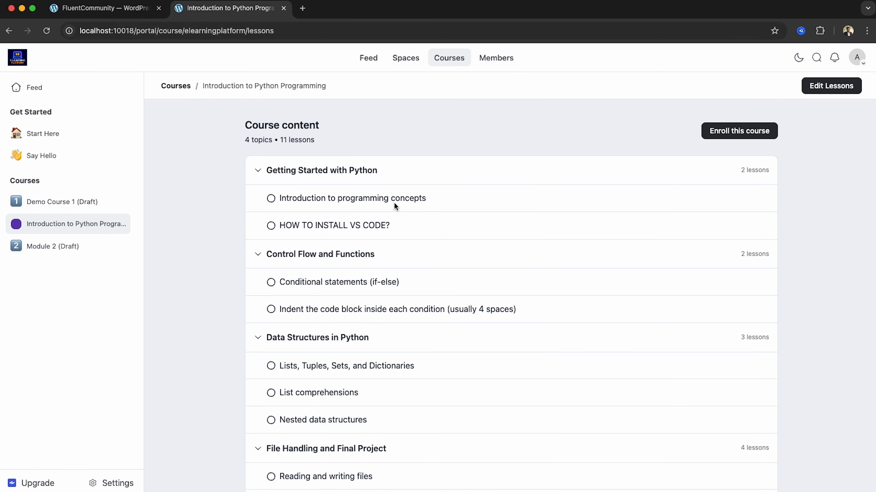
Go back to the portal's Courses page and copy its URL.
{"action": "left_click", "coordinate": [8, 31]}
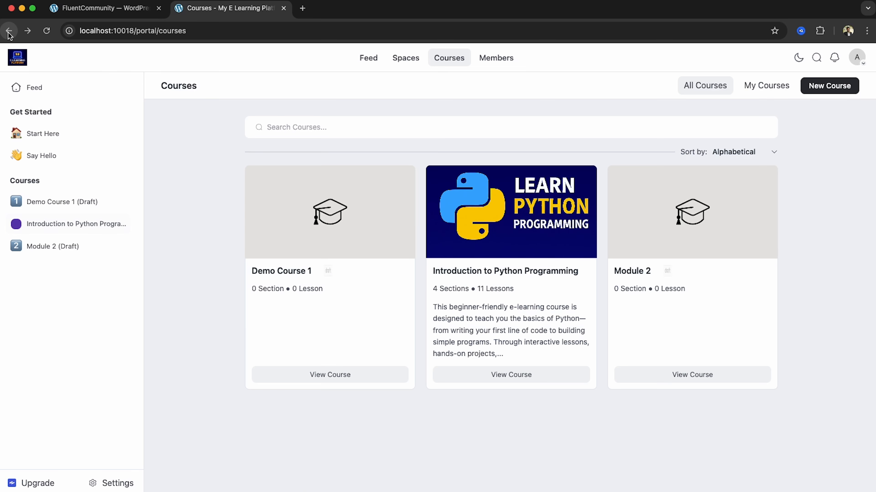
{"action": "left_click", "coordinate": [239, 31]}
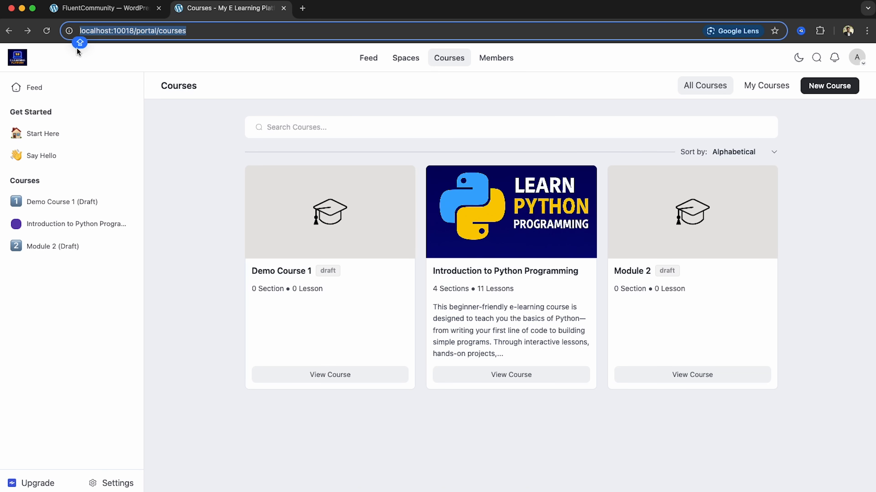
{"action": "left_click", "coordinate": [83, 9]}
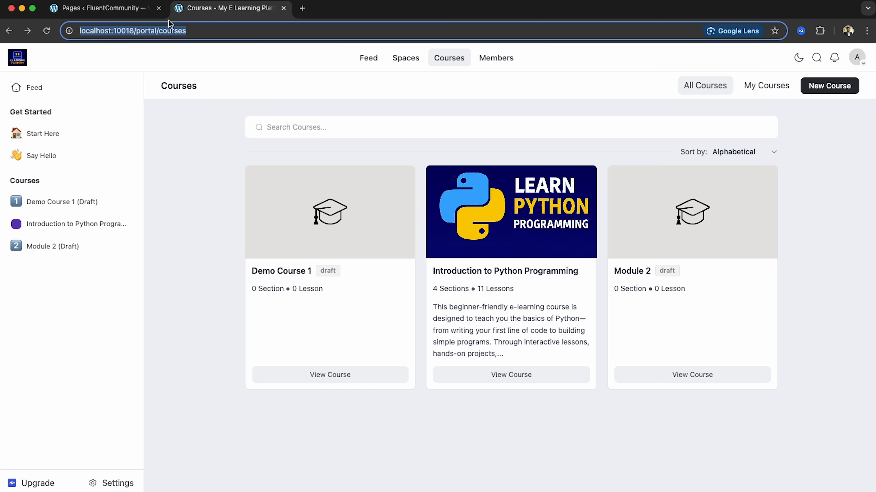
Switch to the WordPress admin and create a new page titled "Python Programming Course" without a starter pattern.
{"action": "left_click", "coordinate": [118, 7]}
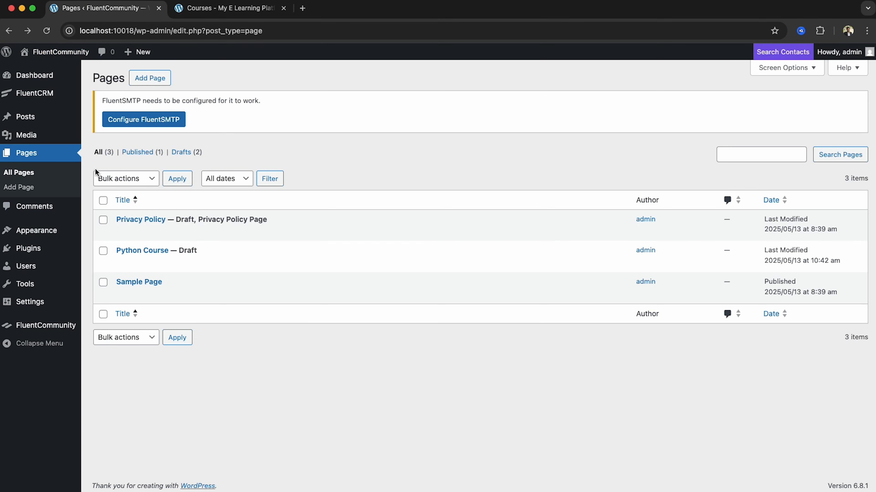
{"action": "left_click", "coordinate": [19, 179]}
{"action": "left_click", "coordinate": [150, 78]}
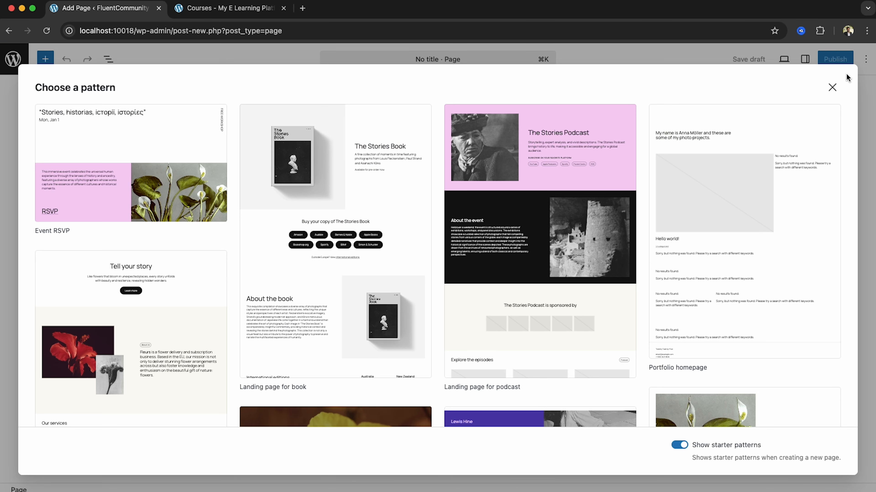
{"action": "left_click", "coordinate": [832, 88]}
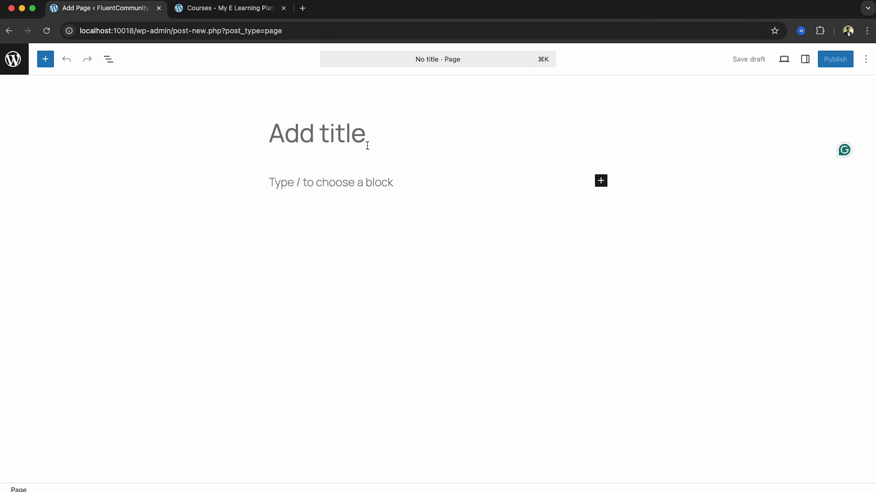
{"action": "type", "text": "Python Programming Cou"}
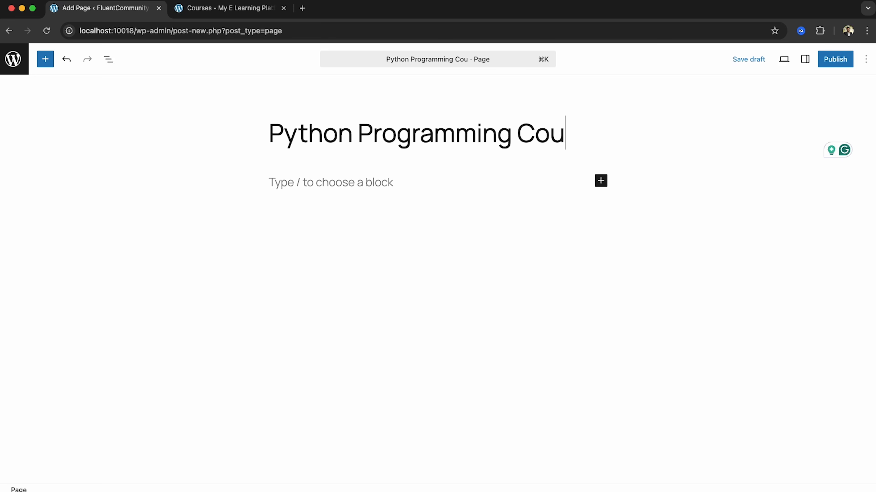
{"action": "type", "text": "rse"}
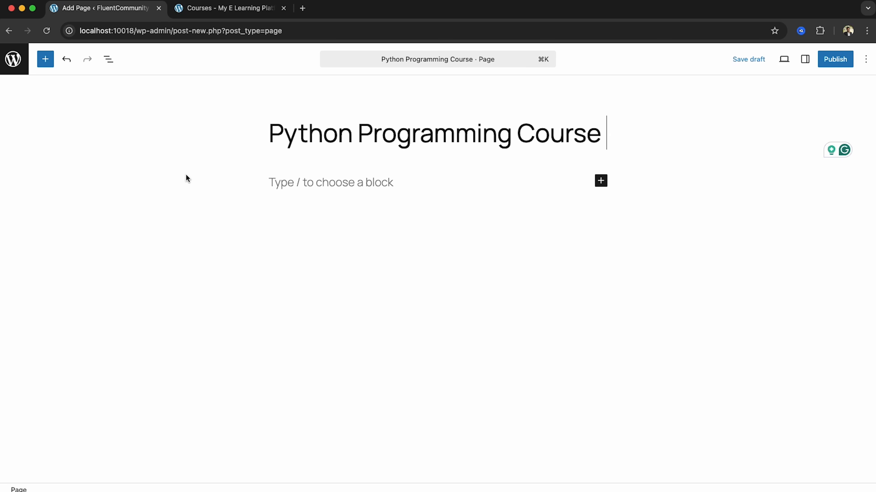
Insert a Buttons block below the page title and label its button "Enroll Now".
{"action": "left_click", "coordinate": [310, 184]}
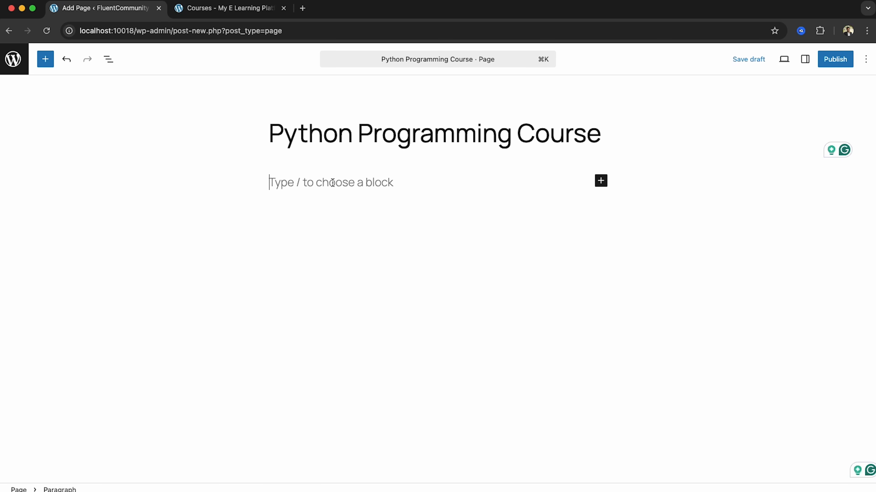
{"action": "type", "text": "/"}
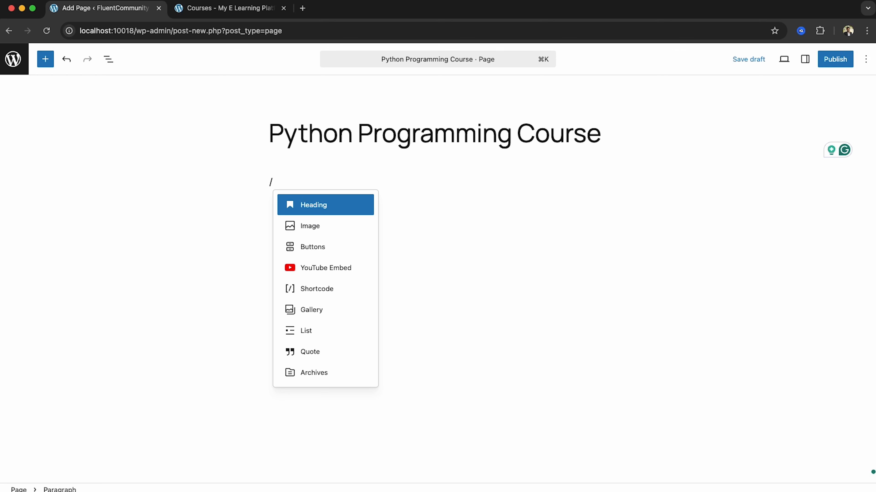
{"action": "type", "text": "Button"}
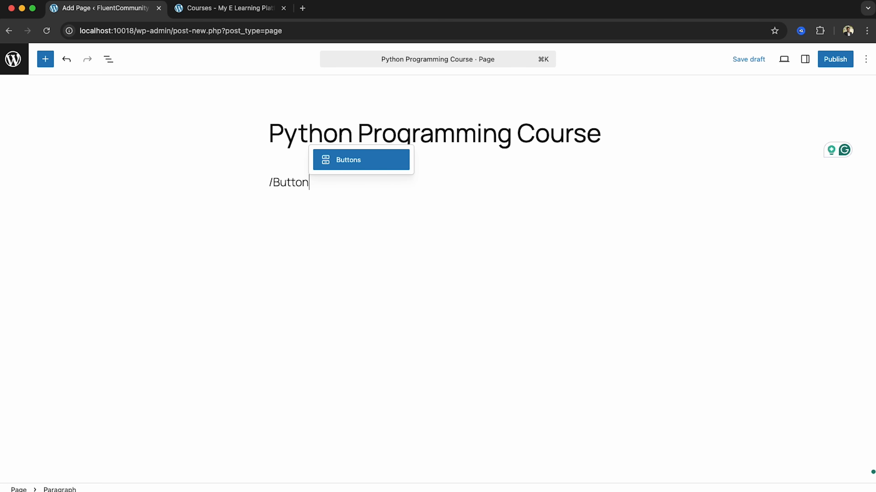
{"action": "left_click", "coordinate": [347, 161]}
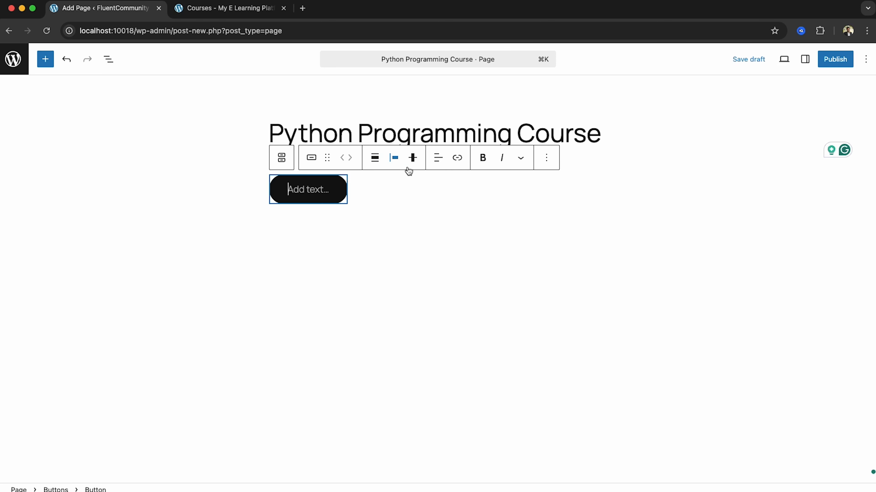
{"action": "left_click", "coordinate": [457, 157]}
{"action": "left_click", "coordinate": [310, 193]}
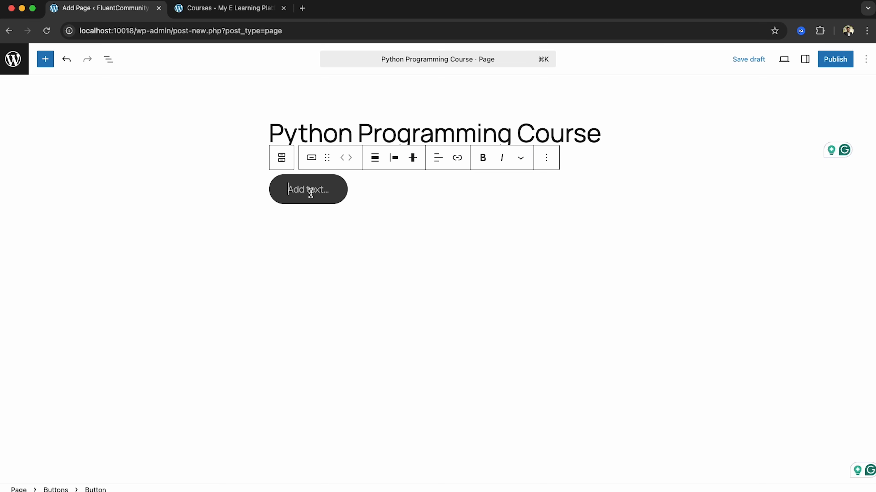
{"action": "type", "text": "En"}
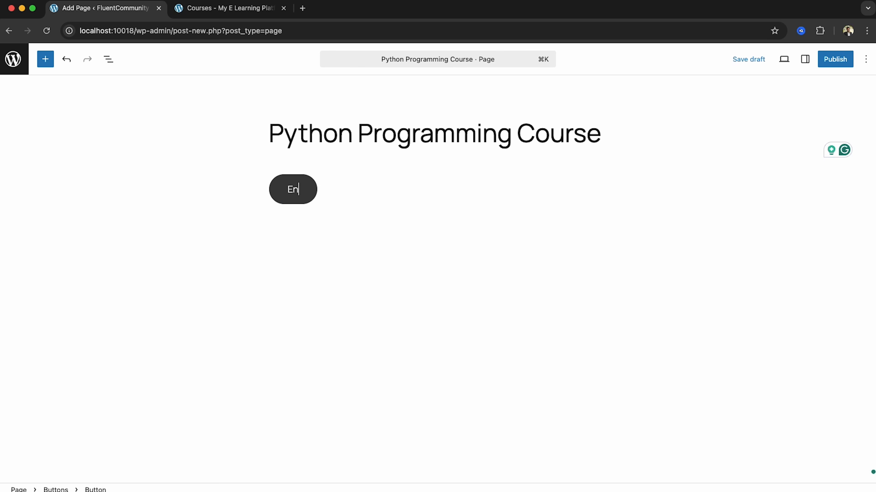
{"action": "type", "text": "roll Now"}
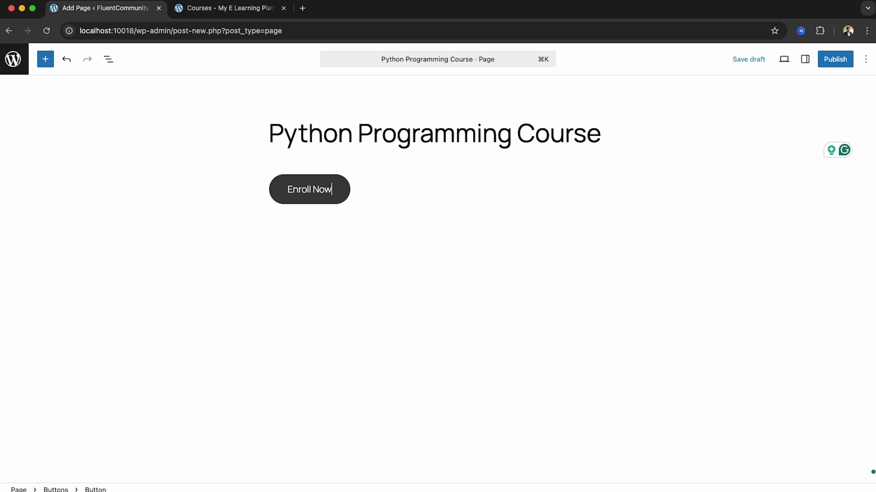
{"action": "left_click", "coordinate": [457, 164]}
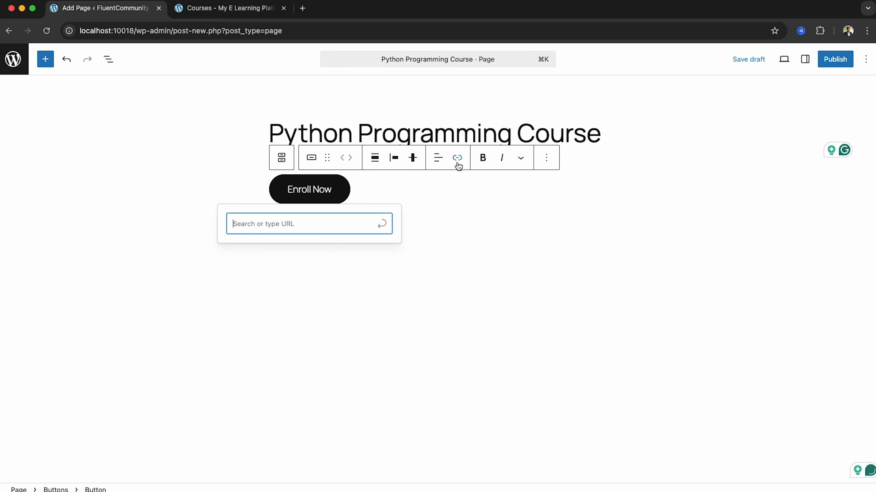
{"action": "type", "text": "http://localhost:10018/portal/courses"}
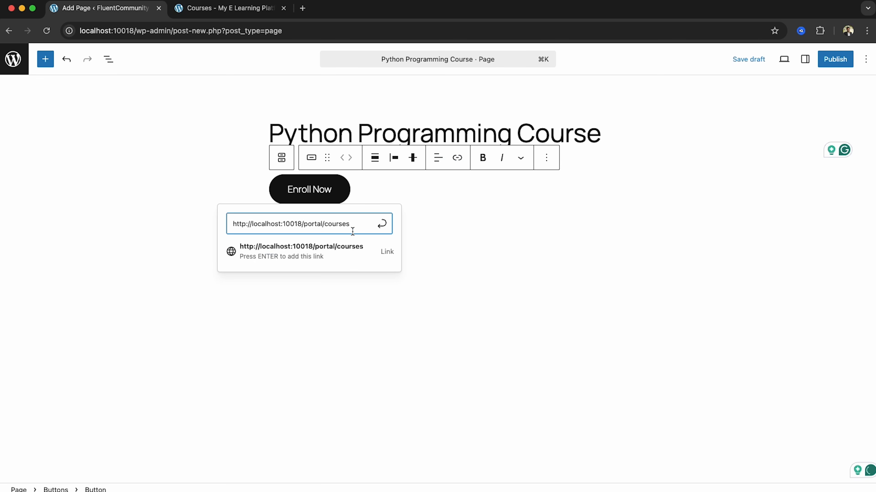
{"action": "left_click", "coordinate": [379, 254]}
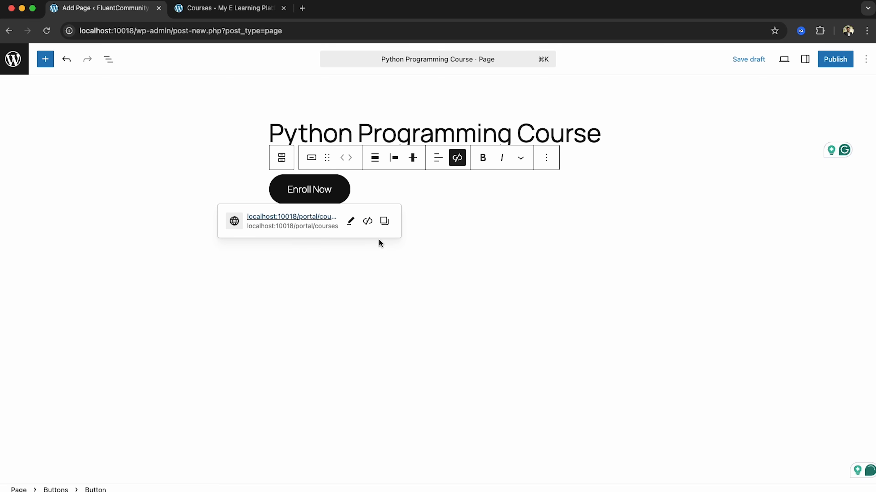
{"action": "left_click", "coordinate": [451, 199]}
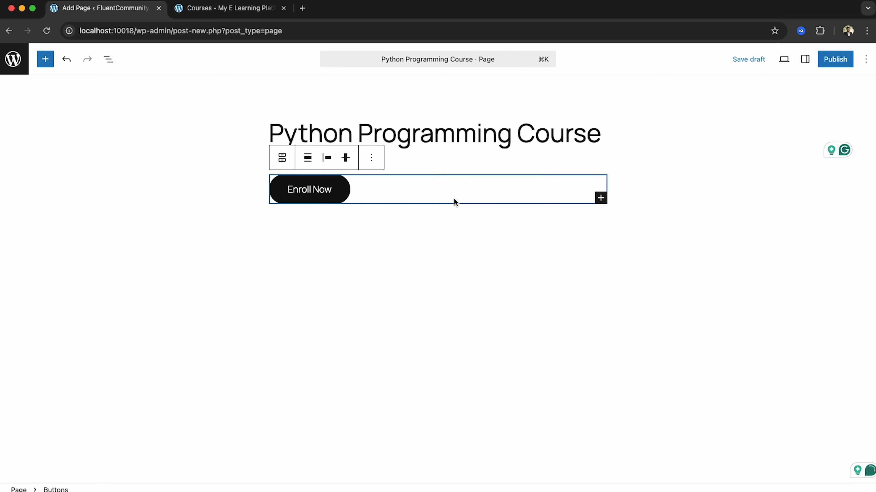
Publish the Python Programming Course page, then test the Enroll Now button on the live page.
{"action": "left_click", "coordinate": [477, 312]}
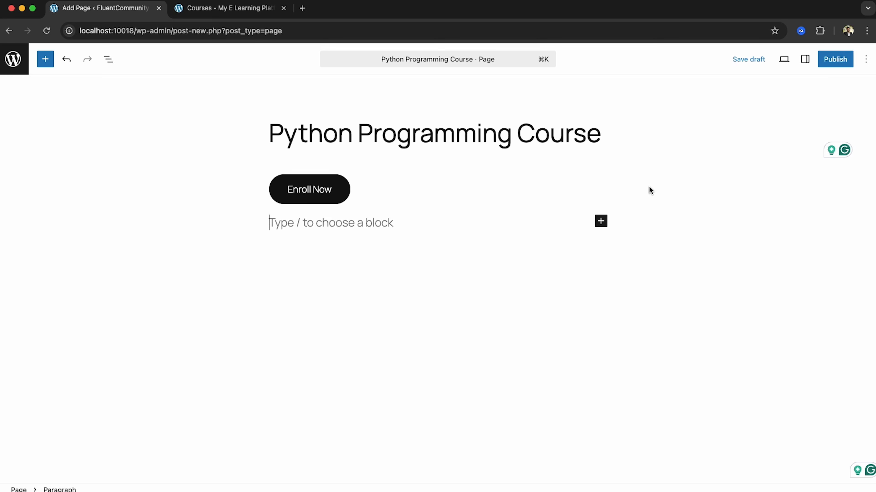
{"action": "left_click", "coordinate": [841, 62]}
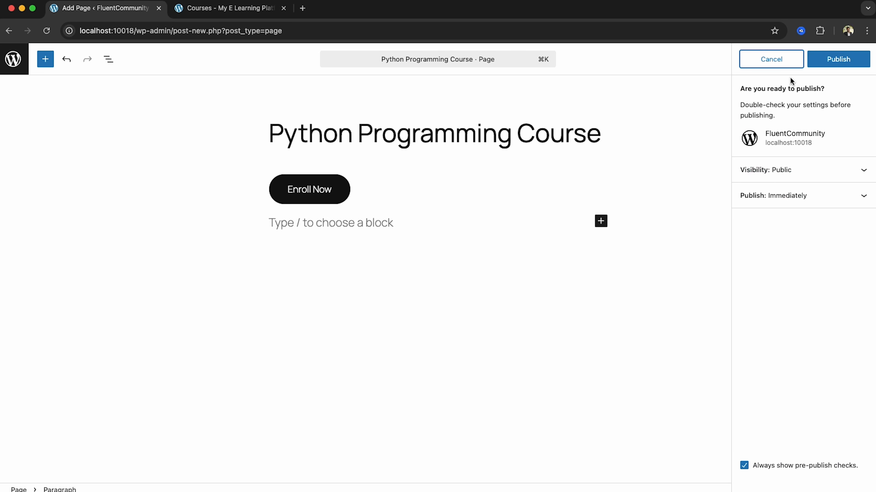
{"action": "left_click", "coordinate": [837, 60]}
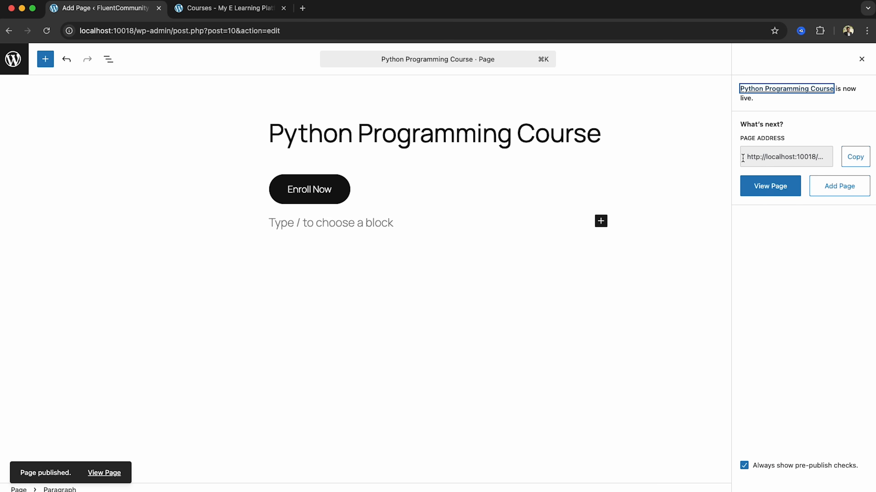
{"action": "left_click", "coordinate": [768, 191]}
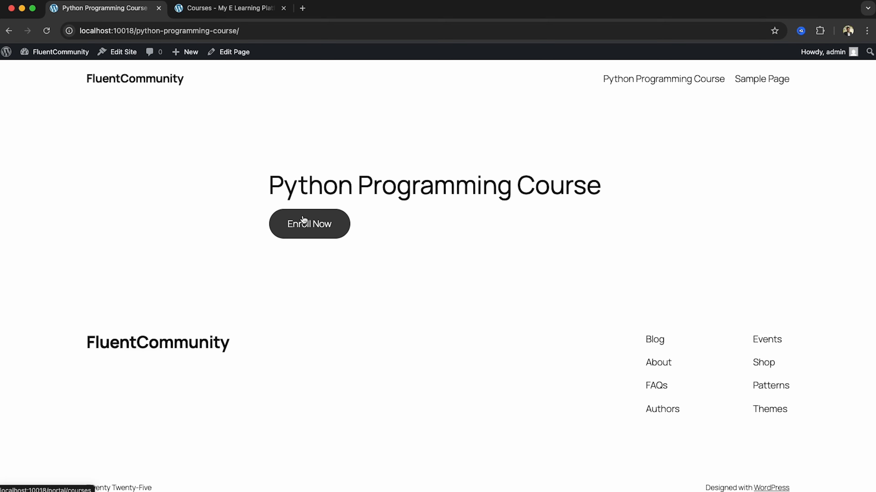
{"action": "left_click", "coordinate": [321, 234]}
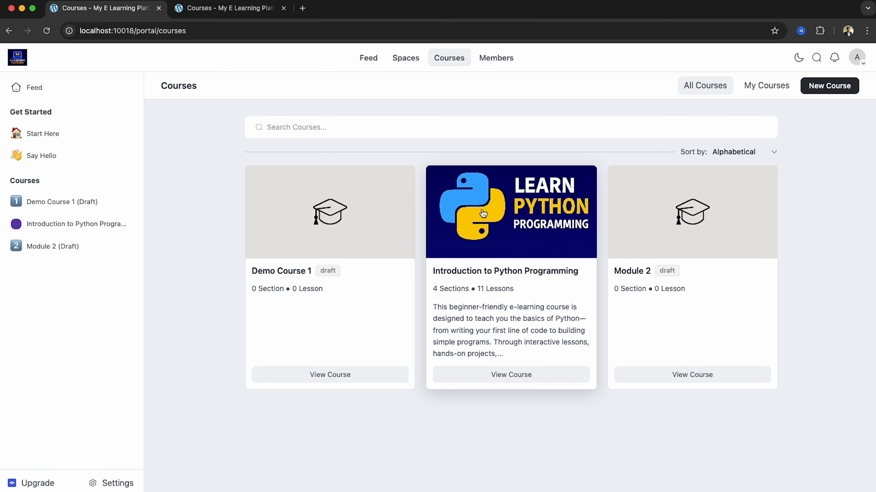